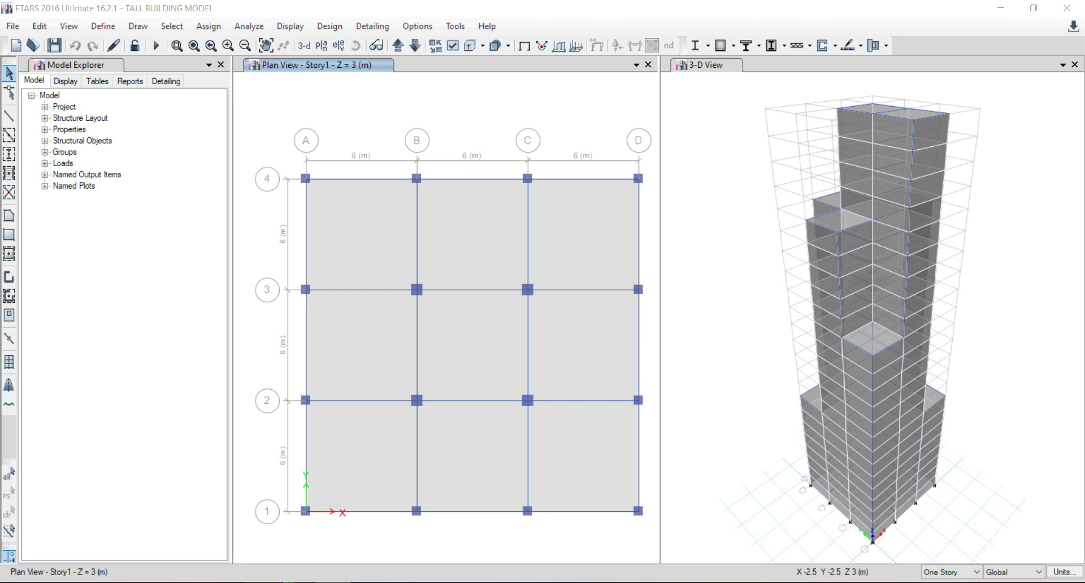
# Step: Review the tall building problem statement image and the load patterns already defined in the ETABS model
pyautogui.hotkey('alt', 'Tab')
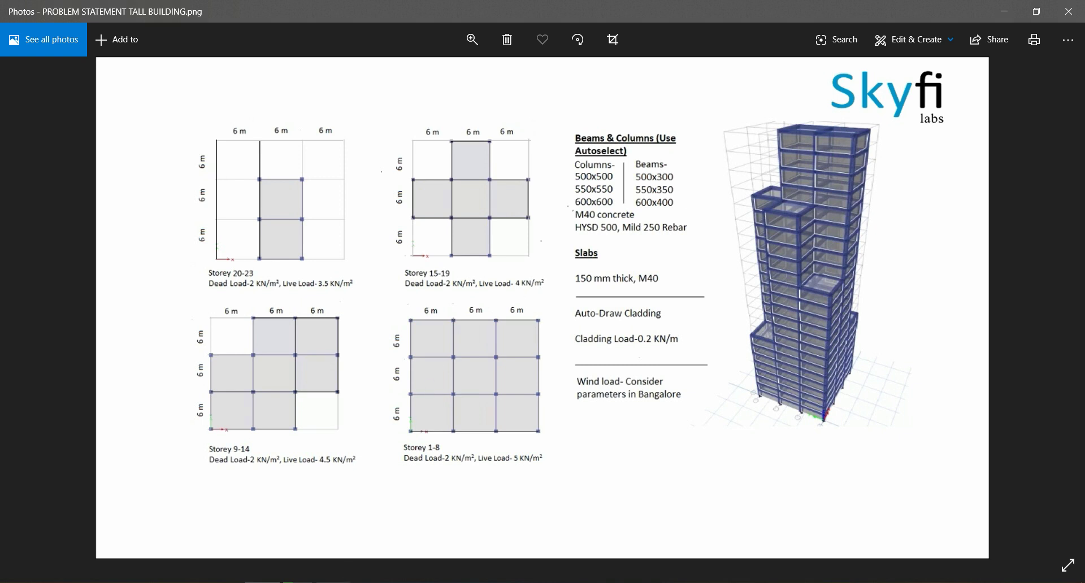
pyautogui.click(305, 580)
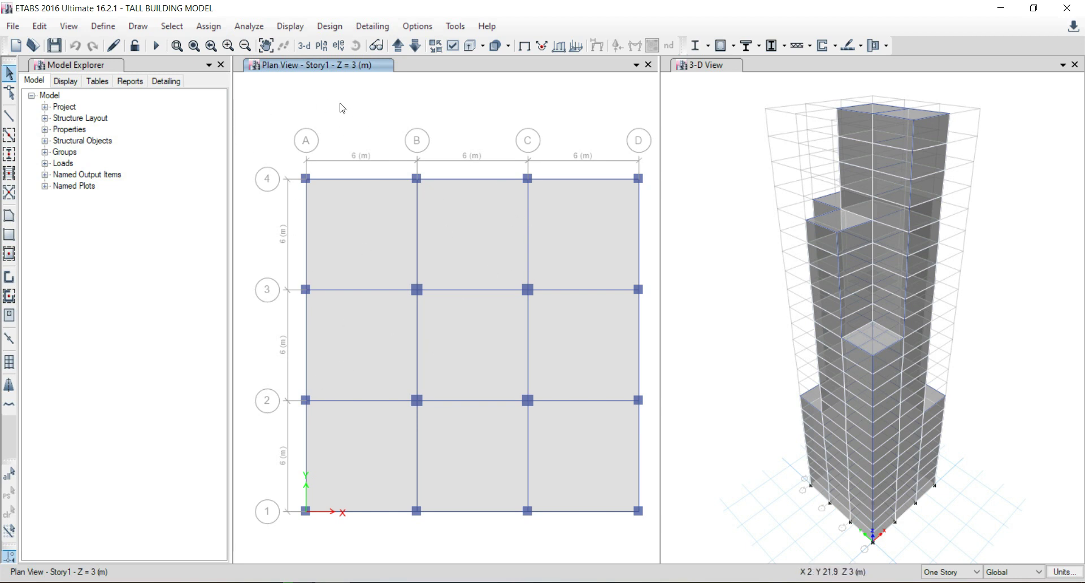
pyautogui.click(102, 26)
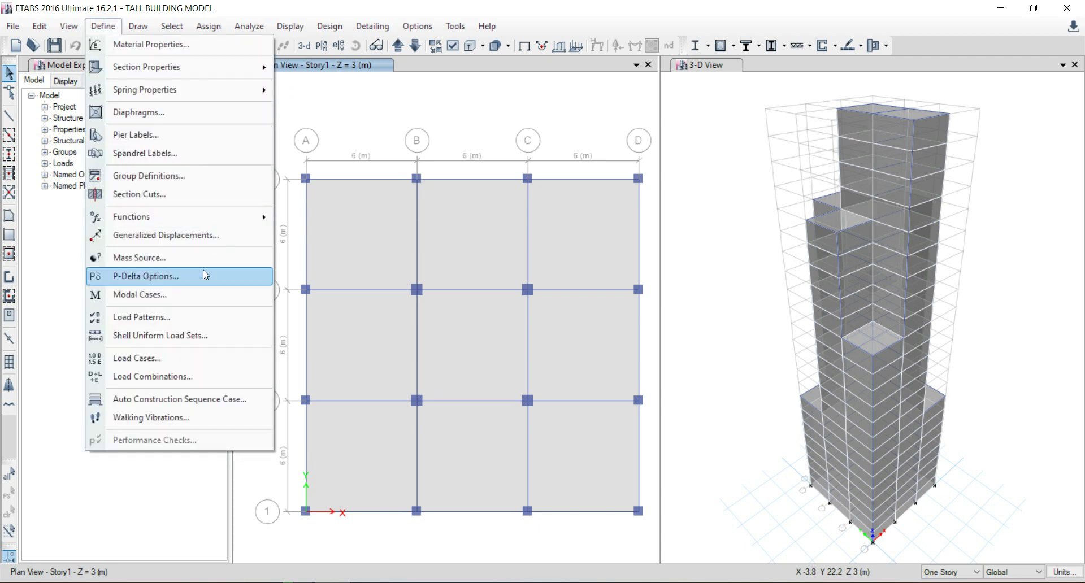
pyautogui.click(202, 316)
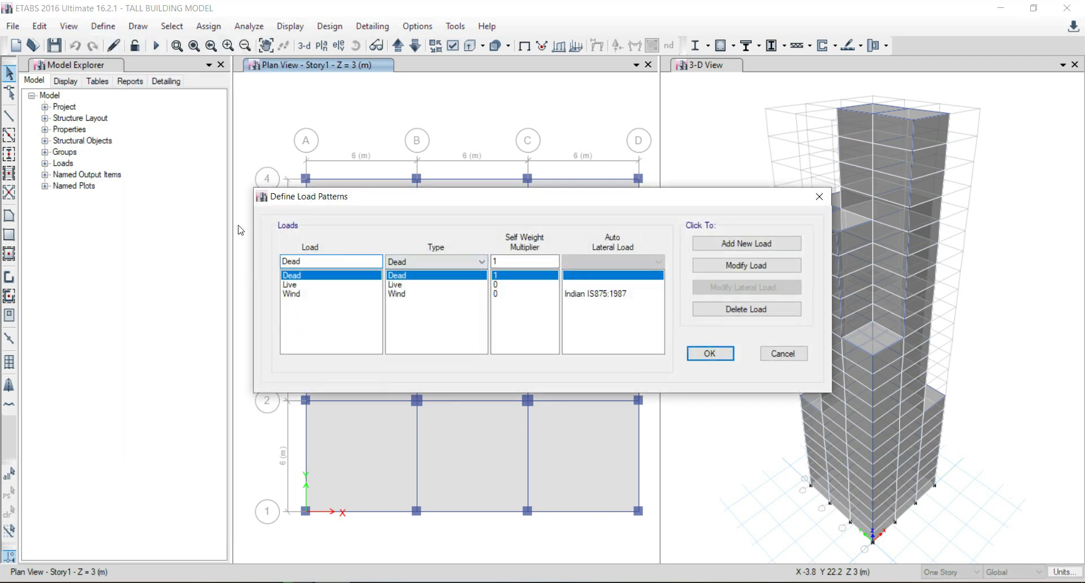
pyautogui.click(782, 353)
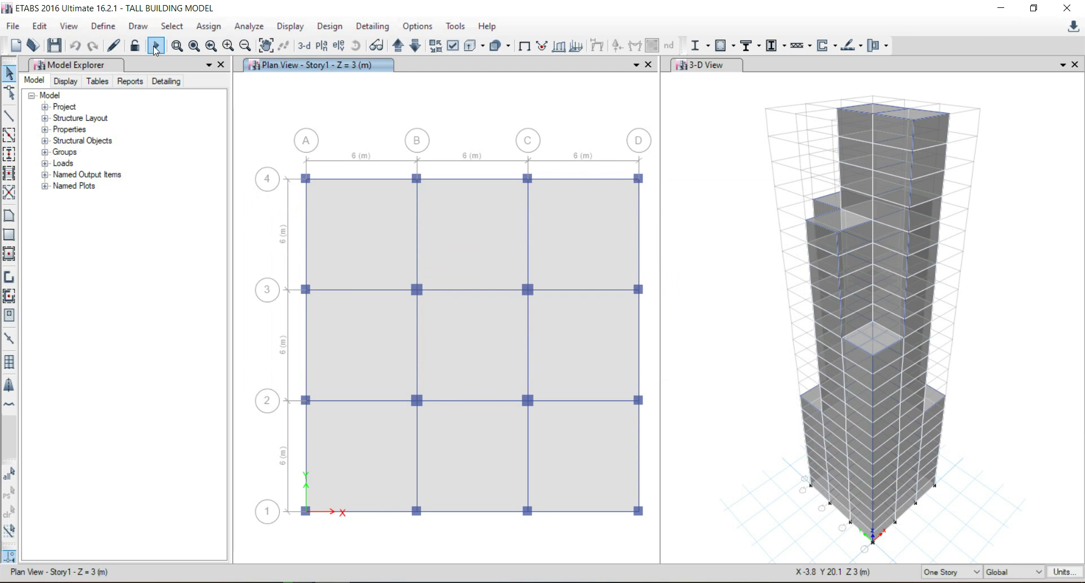
# Step: Add a load pattern named Seismic with type Seismic and auto lateral load IS1893 2002
pyautogui.click(103, 26)
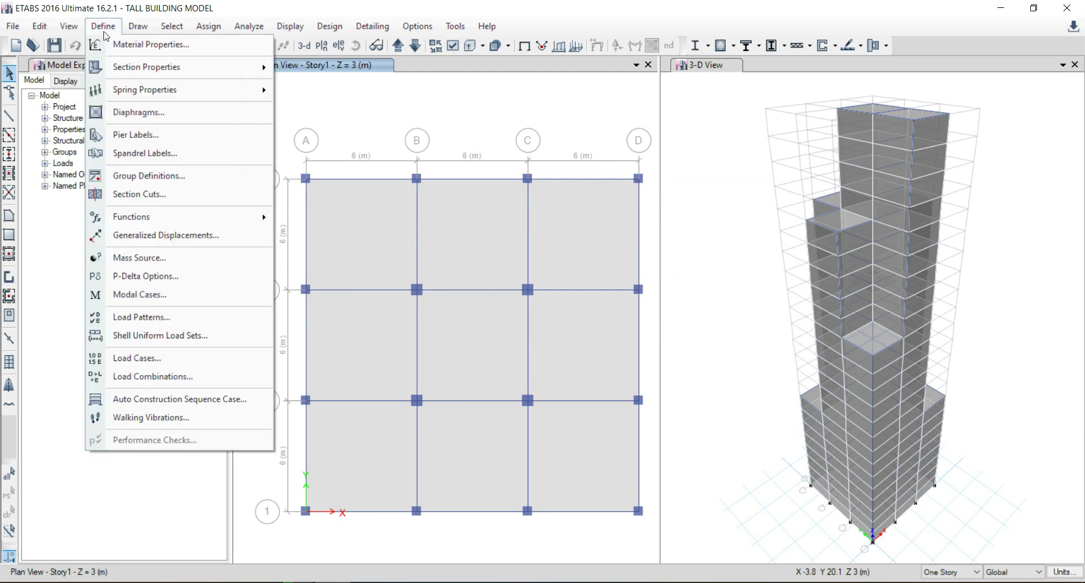
pyautogui.click(162, 315)
pyautogui.doubleClick(323, 261)
pyautogui.write('Seismic')
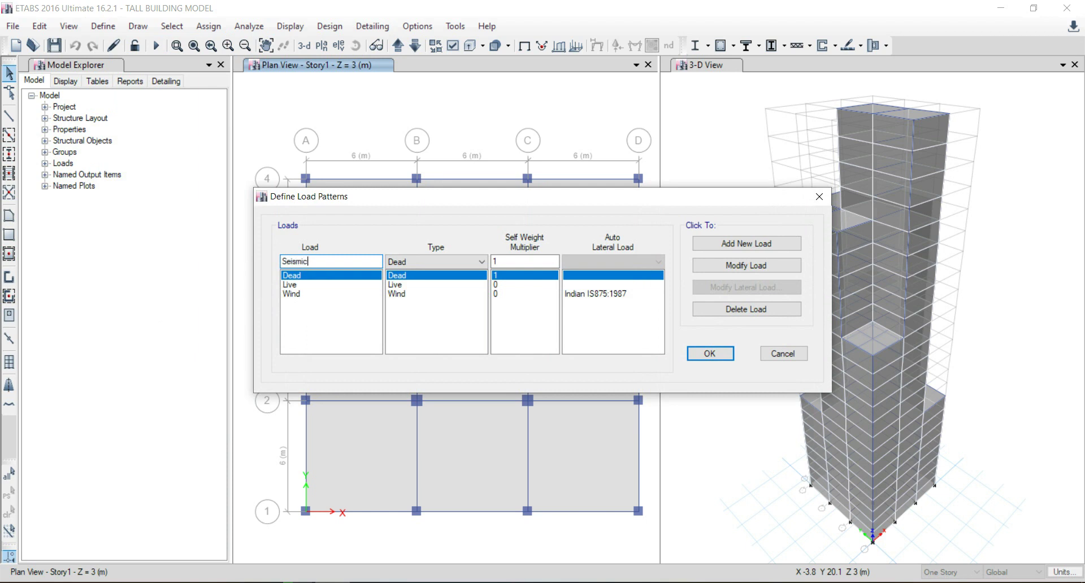
pyautogui.click(471, 264)
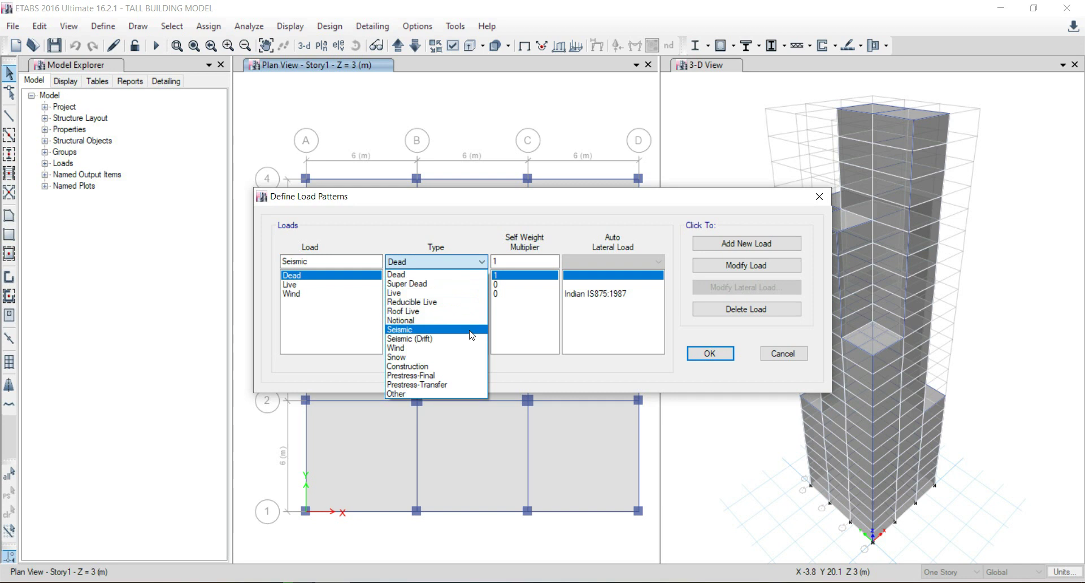
pyautogui.click(472, 330)
pyautogui.click(648, 263)
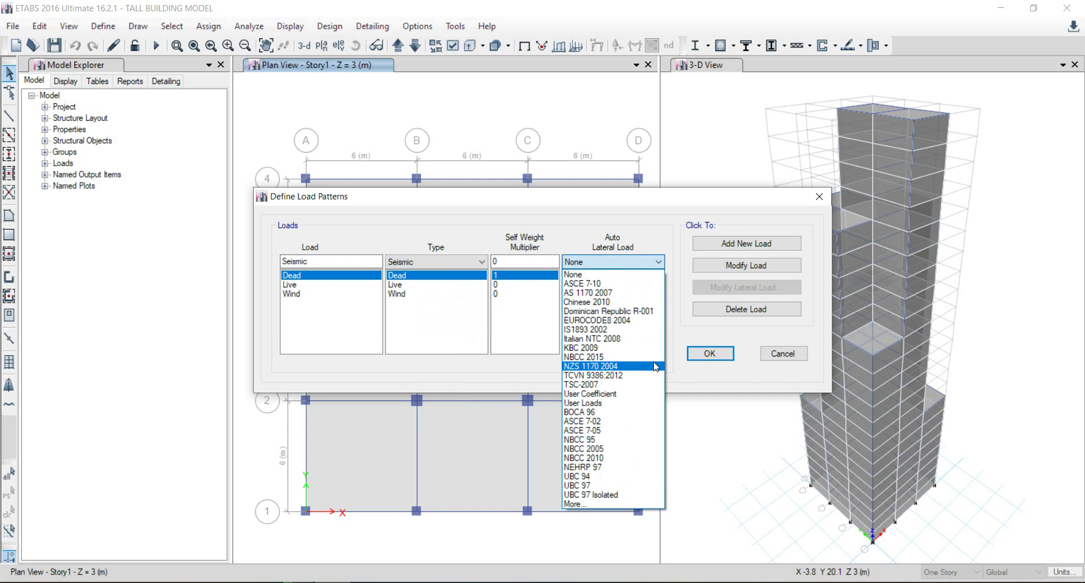
pyautogui.click(650, 329)
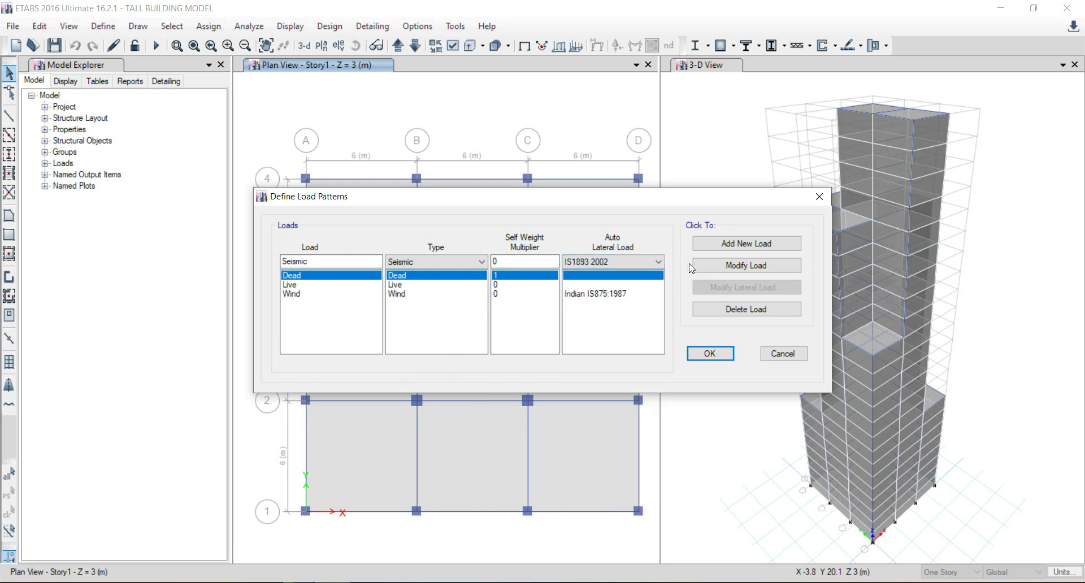
pyautogui.click(746, 250)
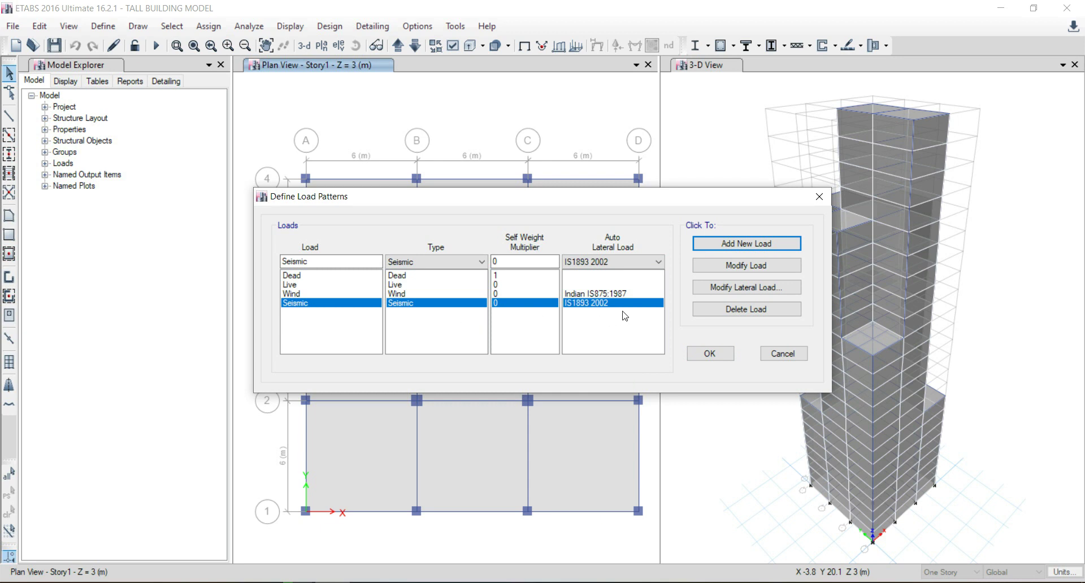
# Step: In the Seismic pattern's lateral load settings, disable all X and Y eccentricity cases, leaving only X Dir and Y Dir
pyautogui.click(724, 289)
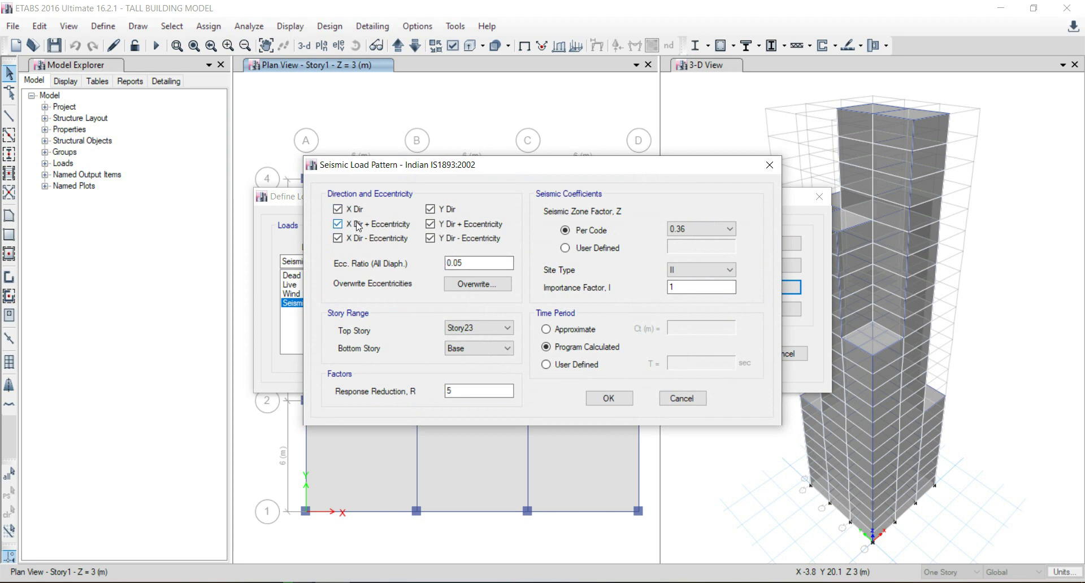
pyautogui.click(338, 224)
pyautogui.click(338, 237)
pyautogui.click(430, 224)
pyautogui.click(430, 242)
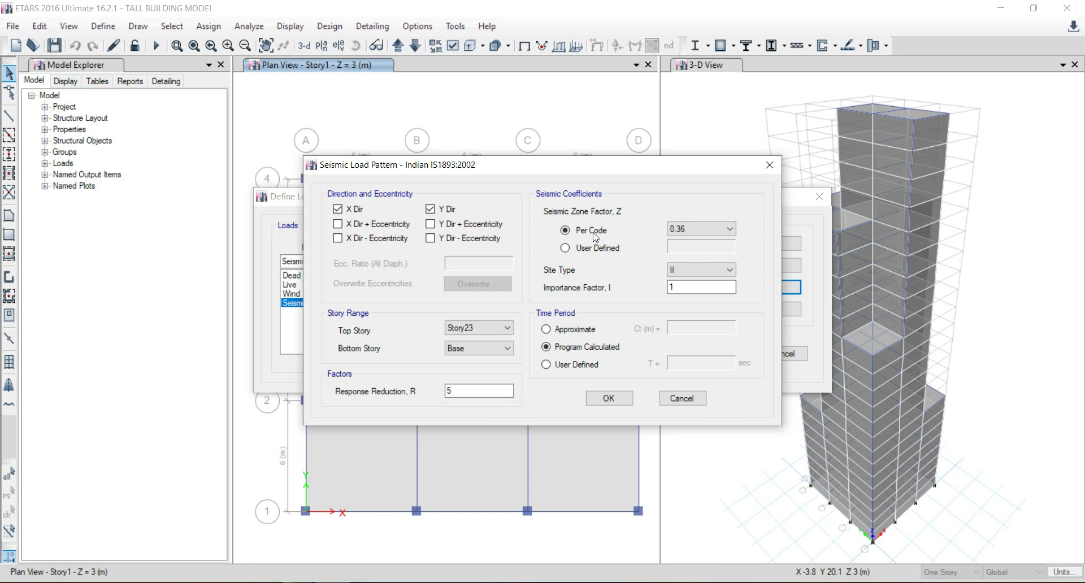
# Step: Look up Bangalore's zone factor in Annex E of the IS 1893 PDF and set the per-code seismic zone factor to 0.1
pyautogui.hotkey('alt', 'Tab')
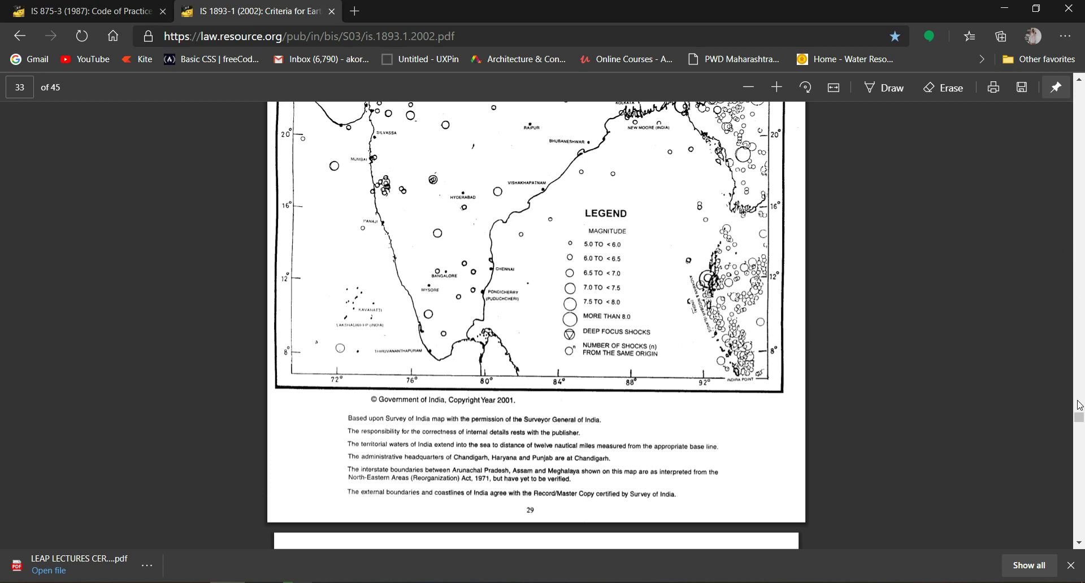
pyautogui.moveTo(1079, 417); pyautogui.dragTo(1079, 475)
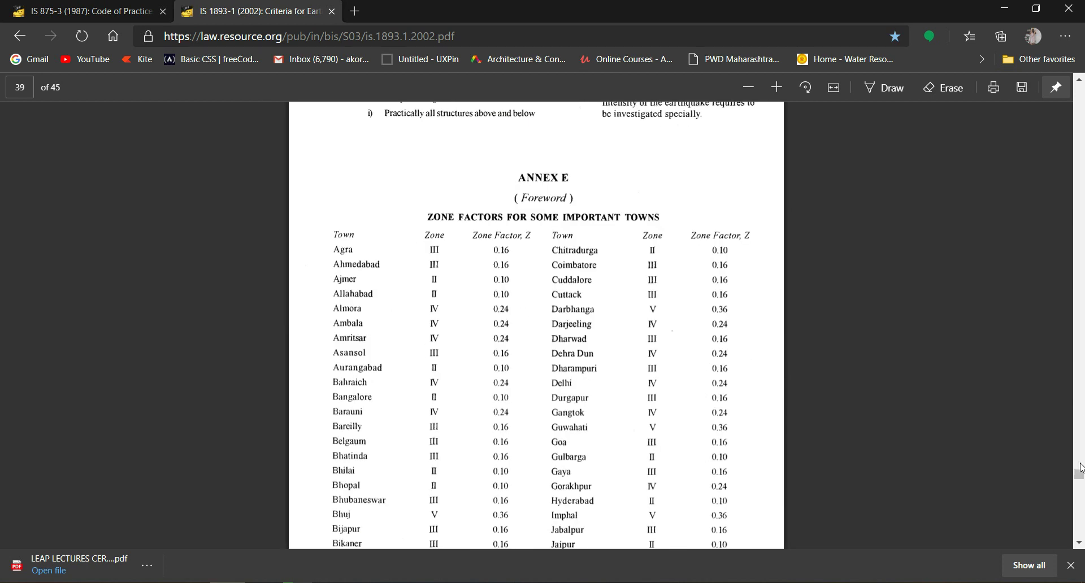
pyautogui.scroll(-5, 615, 282)
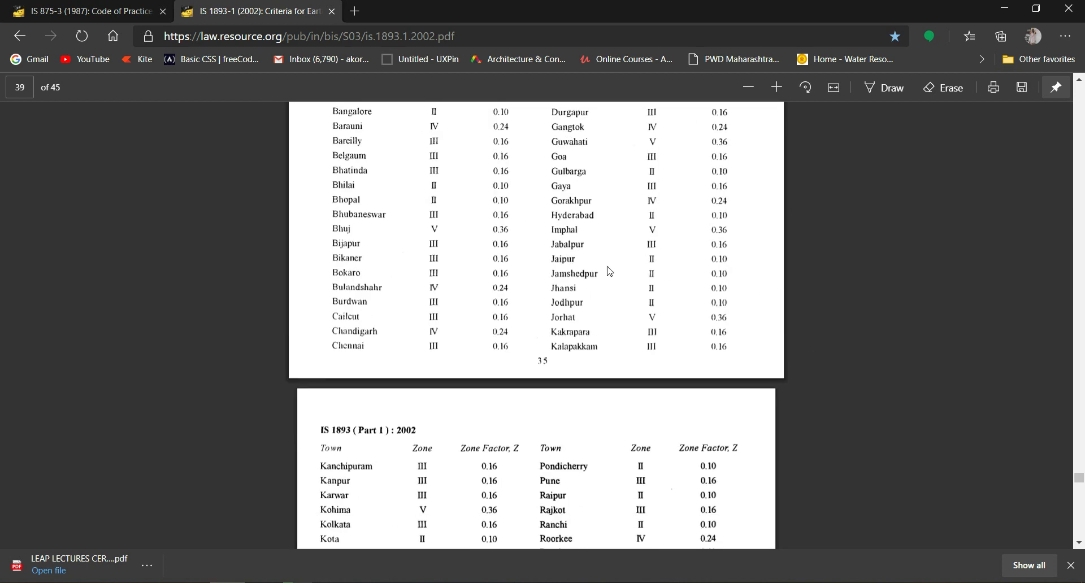
pyautogui.scroll(6, 609, 271)
pyautogui.scroll(-3, 609, 271)
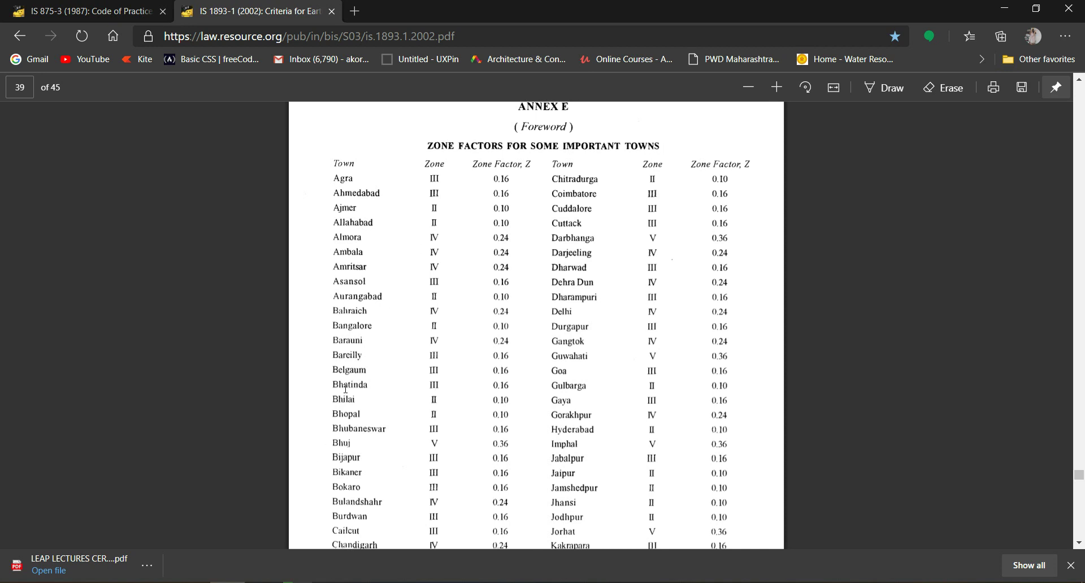
pyautogui.scroll(-3, 352, 285)
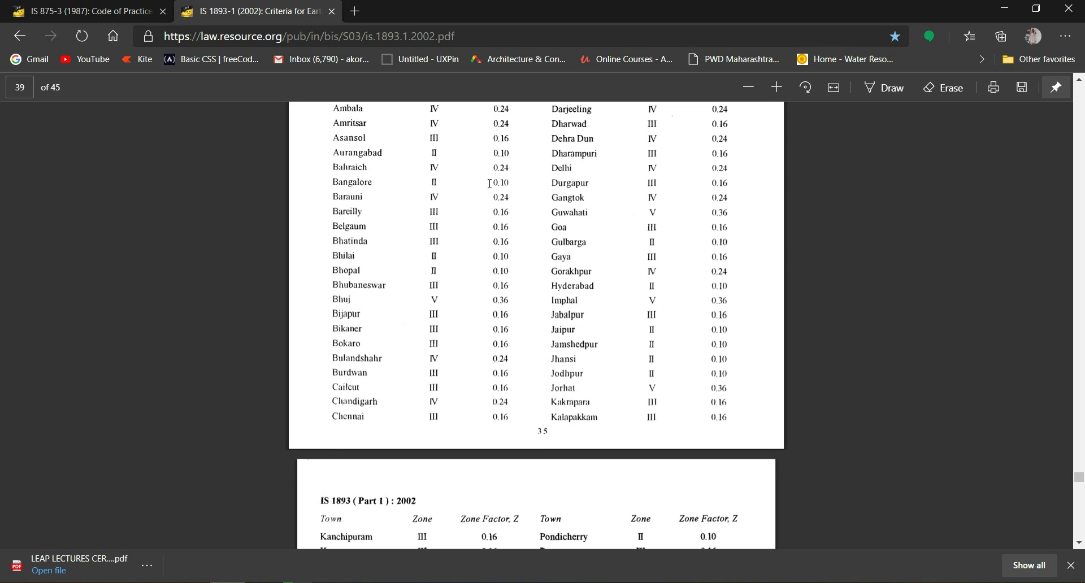
pyautogui.scroll(4, 490, 183)
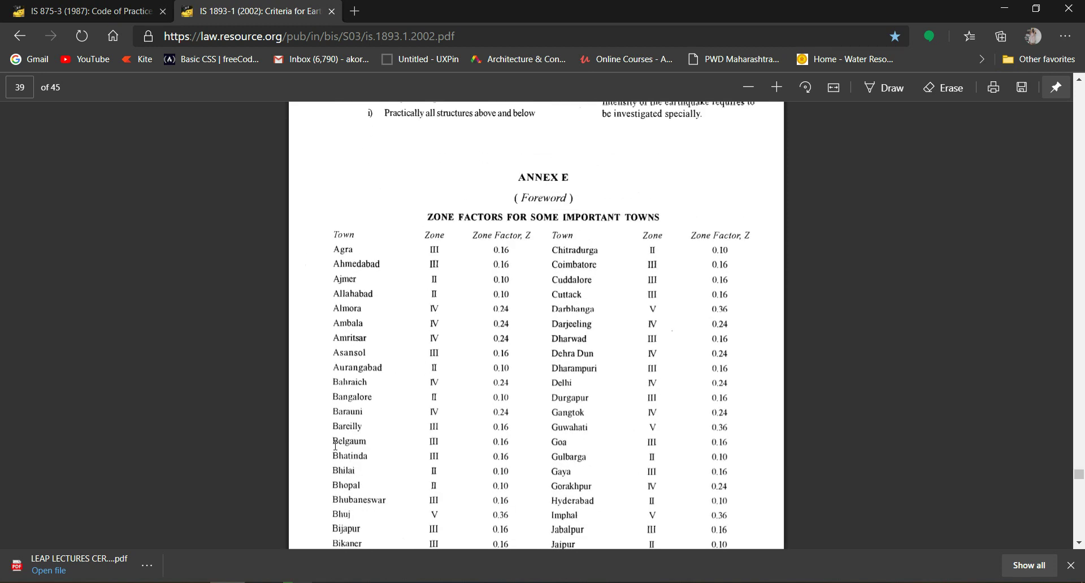
pyautogui.scroll(-3, 249, 446)
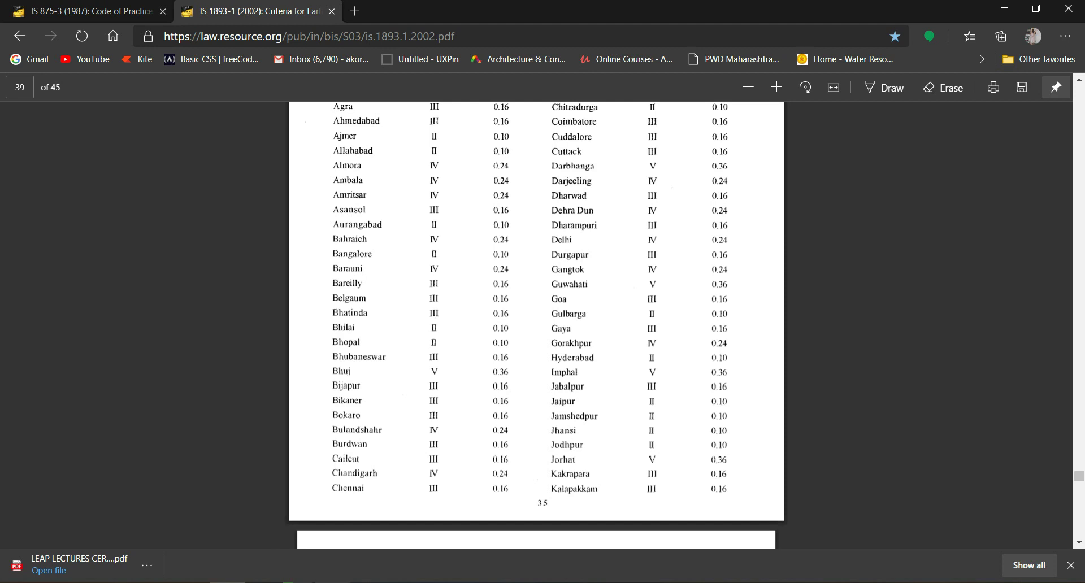
pyautogui.click(335, 537)
pyautogui.click(702, 230)
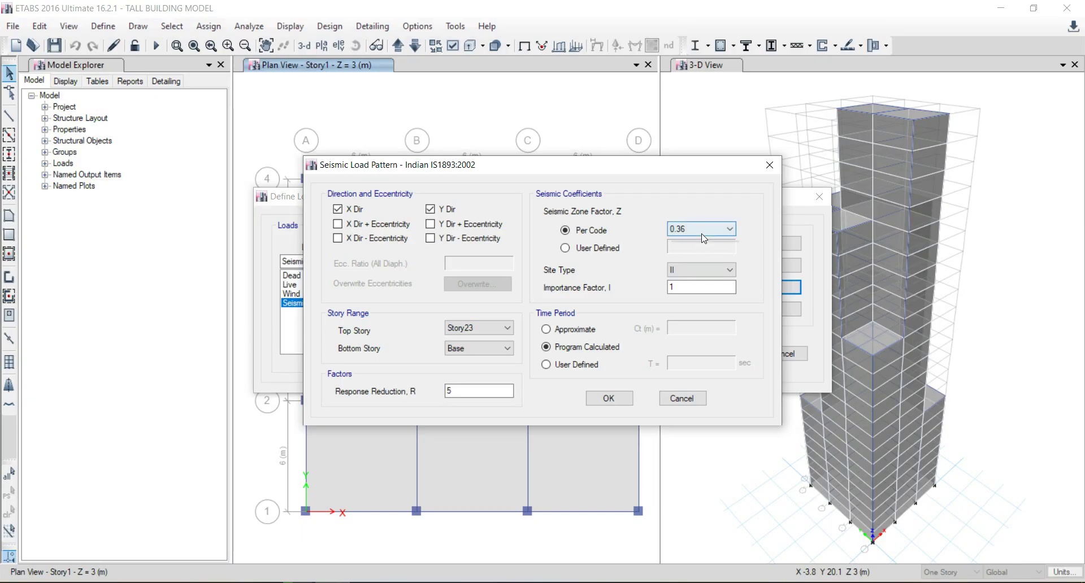
pyautogui.click(703, 242)
# Step: Consult the soil types in the IS 1893 response spectra figure and choose site type II for the seismic load
pyautogui.hotkey('alt', 'Tab')
pyautogui.scroll(10, 893, 344)
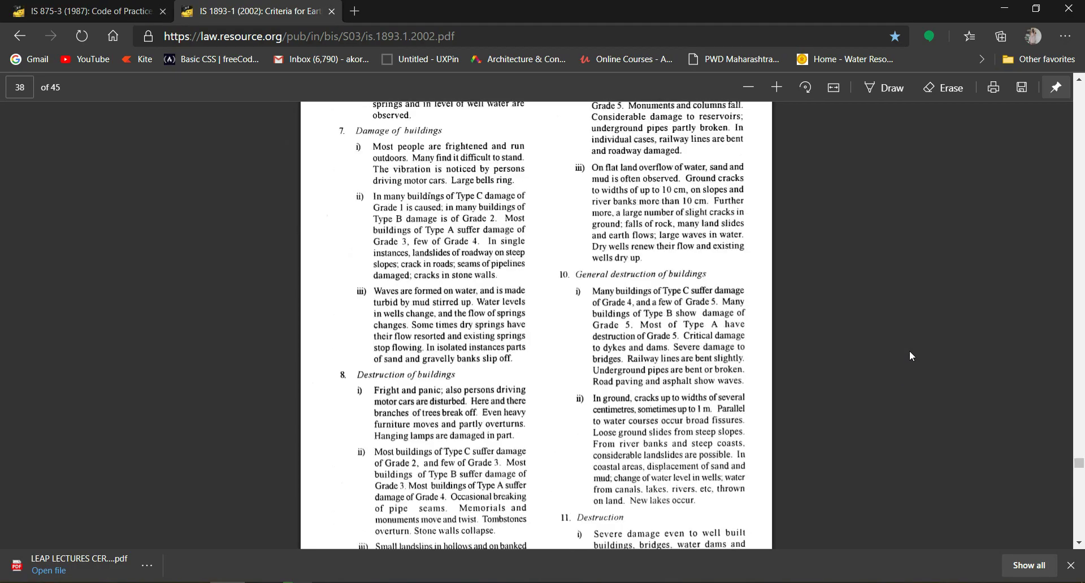
pyautogui.scroll(20, 909, 355)
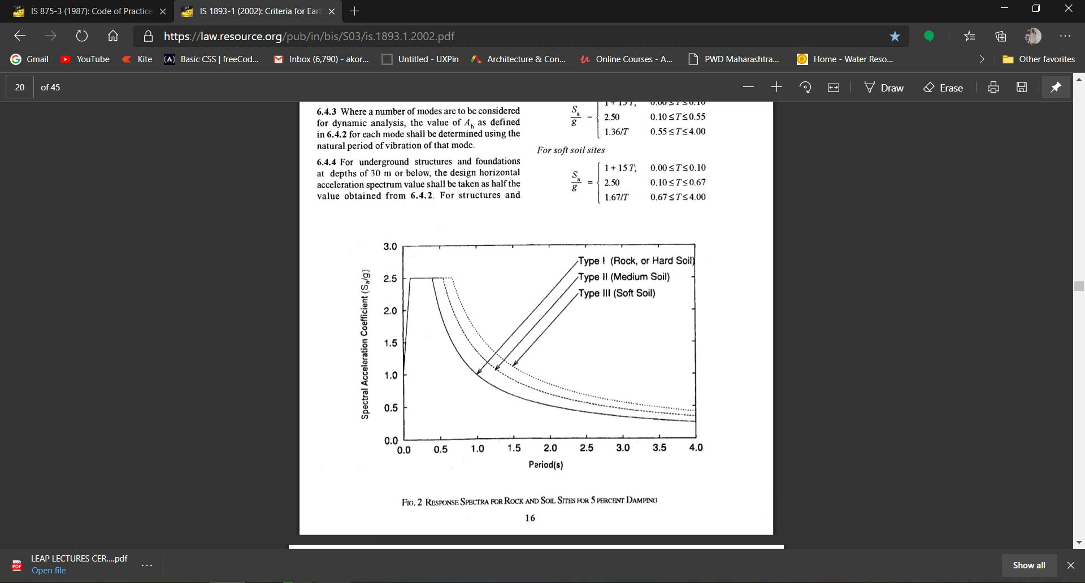
pyautogui.click(333, 582)
pyautogui.click(684, 271)
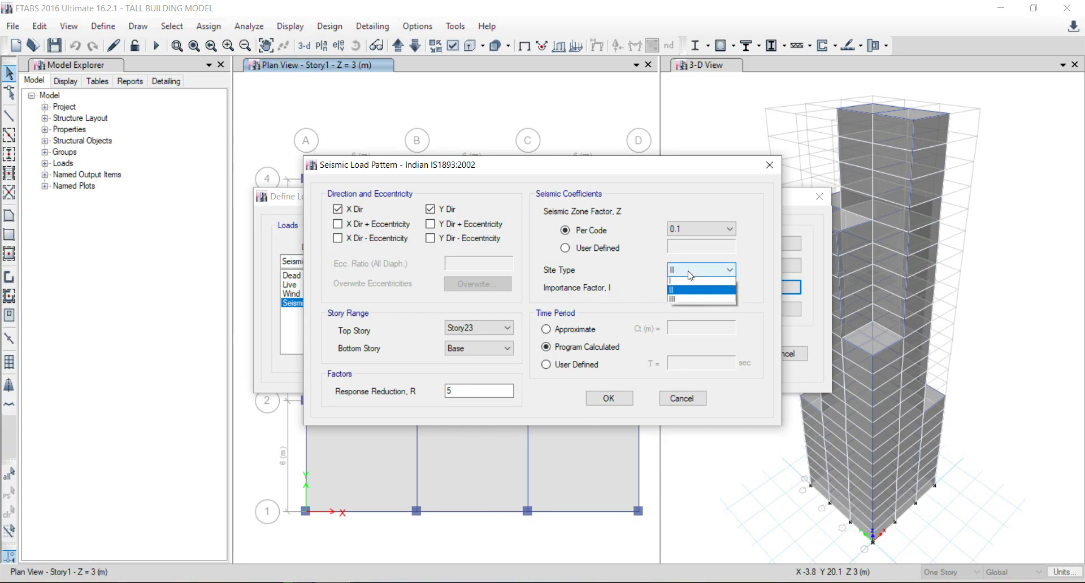
pyautogui.click(689, 292)
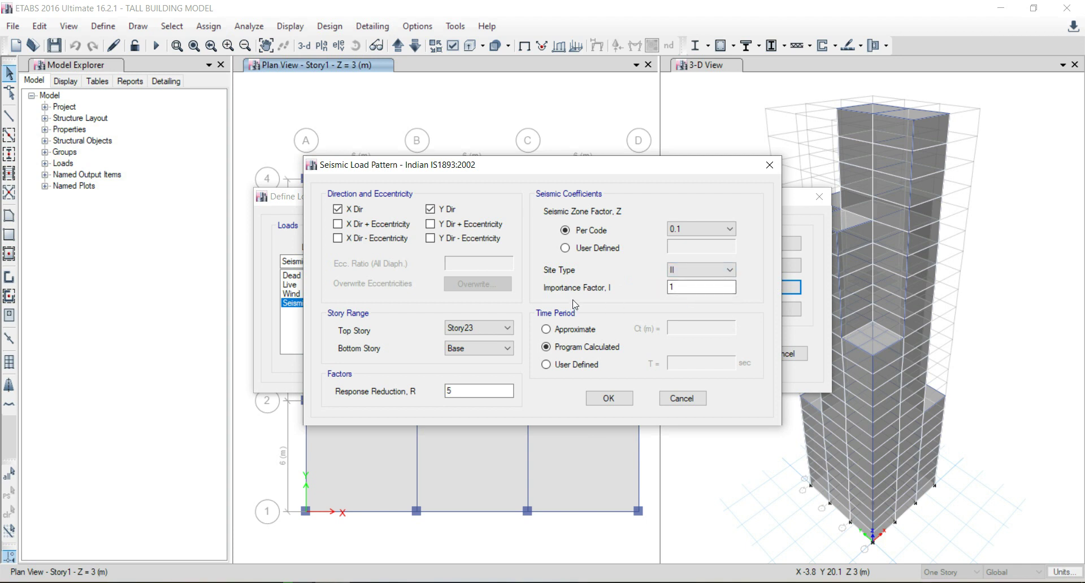
# Step: Check the building's importance factor in Table 6 of the IS 1893 PDF against the seismic load settings in ETABS
pyautogui.click(260, 559)
pyautogui.scroll(-15, 455, 375)
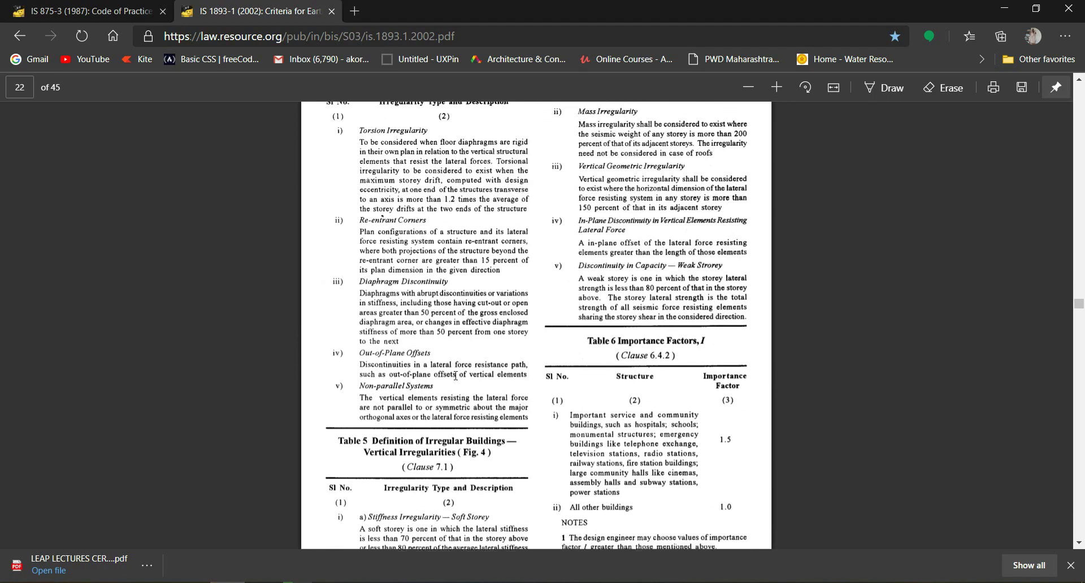
pyautogui.scroll(-2, 457, 376)
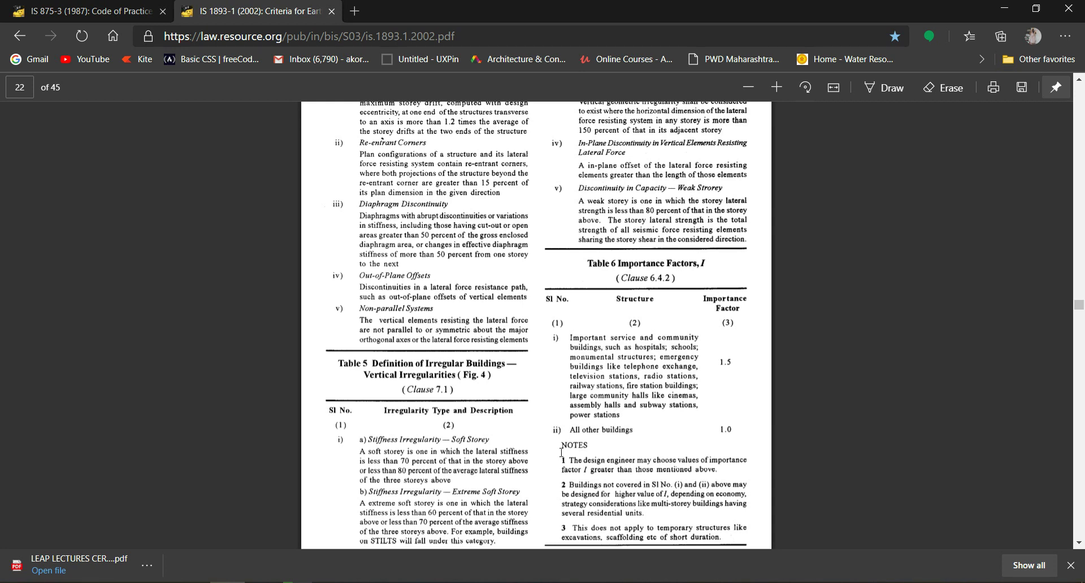
pyautogui.hotkey('alt', 'Tab')
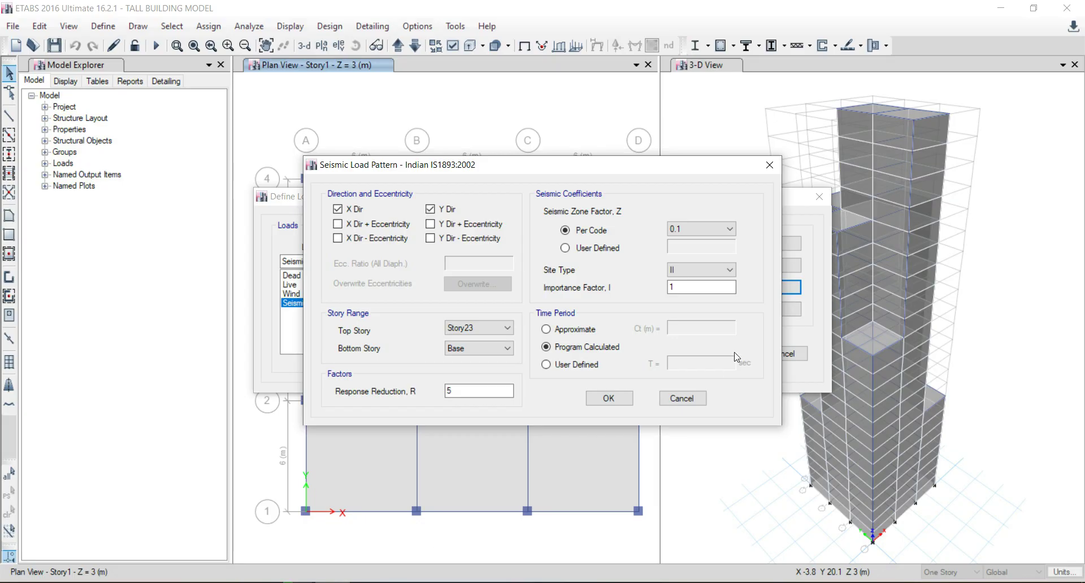
pyautogui.click(701, 285)
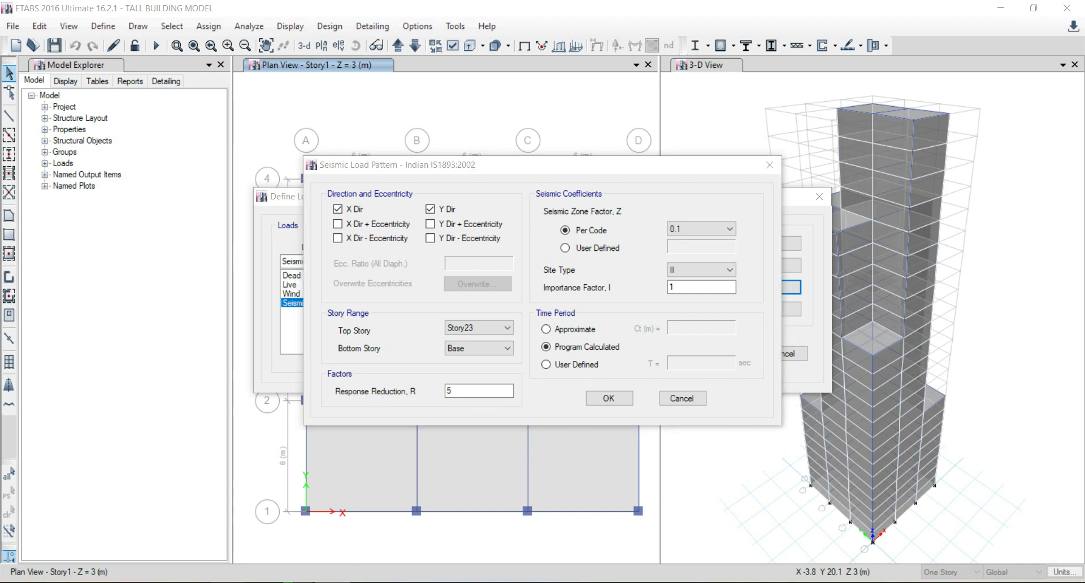
# Step: Look up the response reduction factor in Table 7 of the IS 1893 PDF, set R to 3 and accept the seismic settings
pyautogui.hotkey('alt', 'Tab')
pyautogui.scroll(-10, 580, 389)
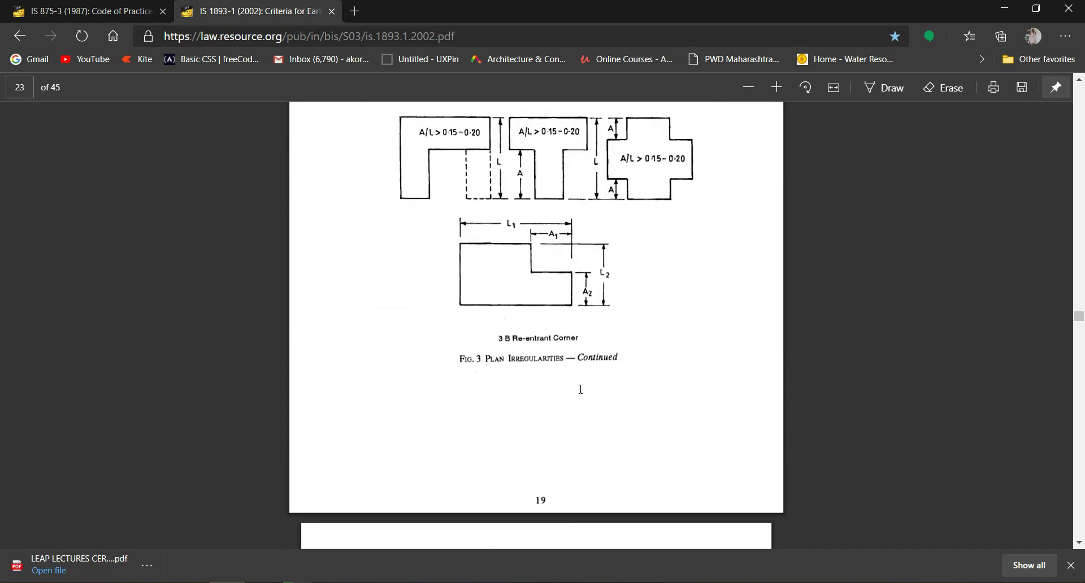
pyautogui.scroll(-15, 580, 389)
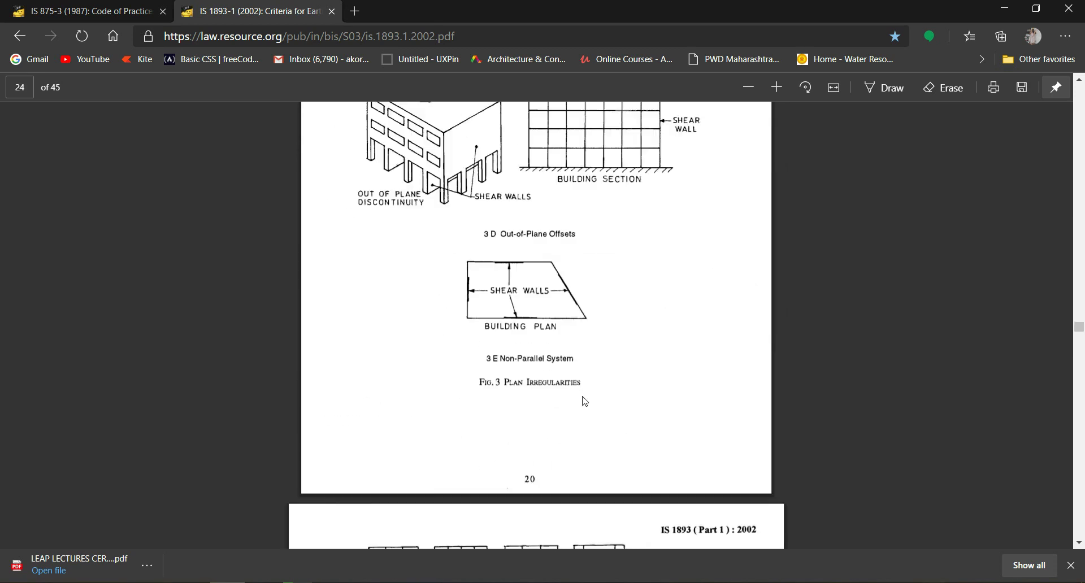
pyautogui.scroll(-15, 584, 405)
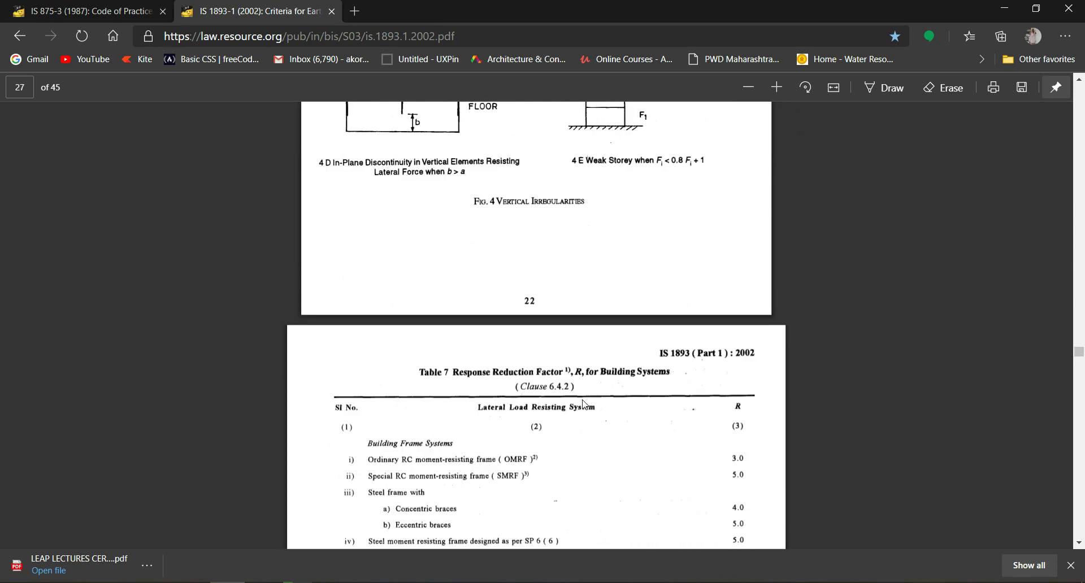
pyautogui.scroll(1, 585, 404)
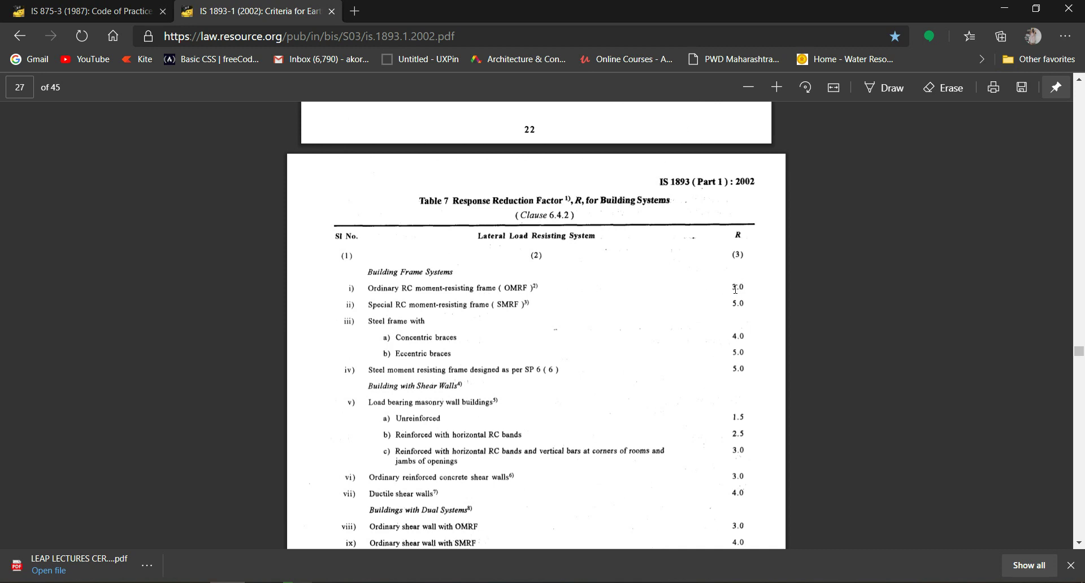
pyautogui.click(343, 581)
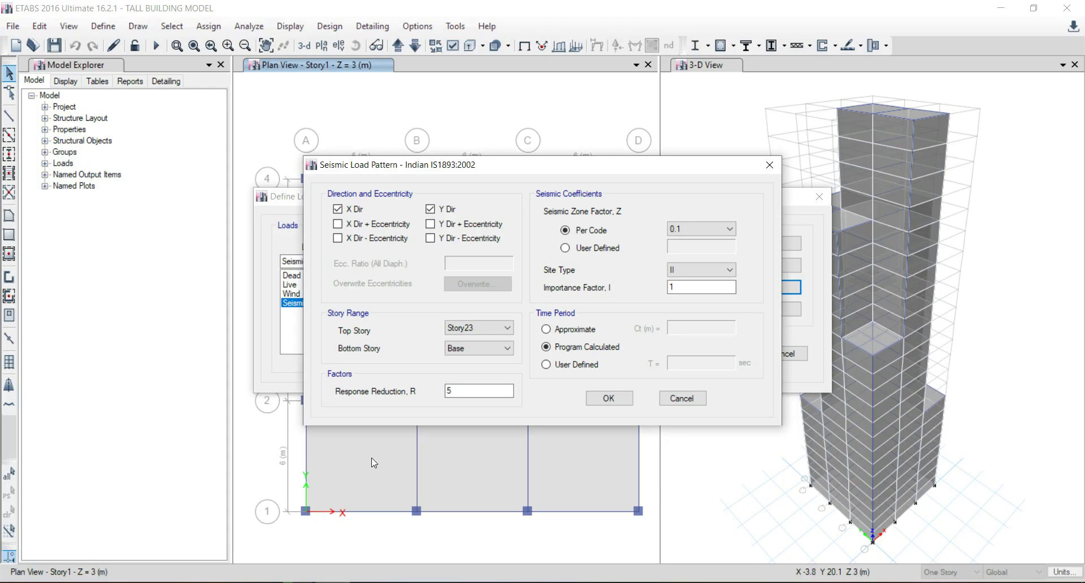
pyautogui.moveTo(455, 391); pyautogui.dragTo(425, 401)
pyautogui.write('3')
pyautogui.click(609, 400)
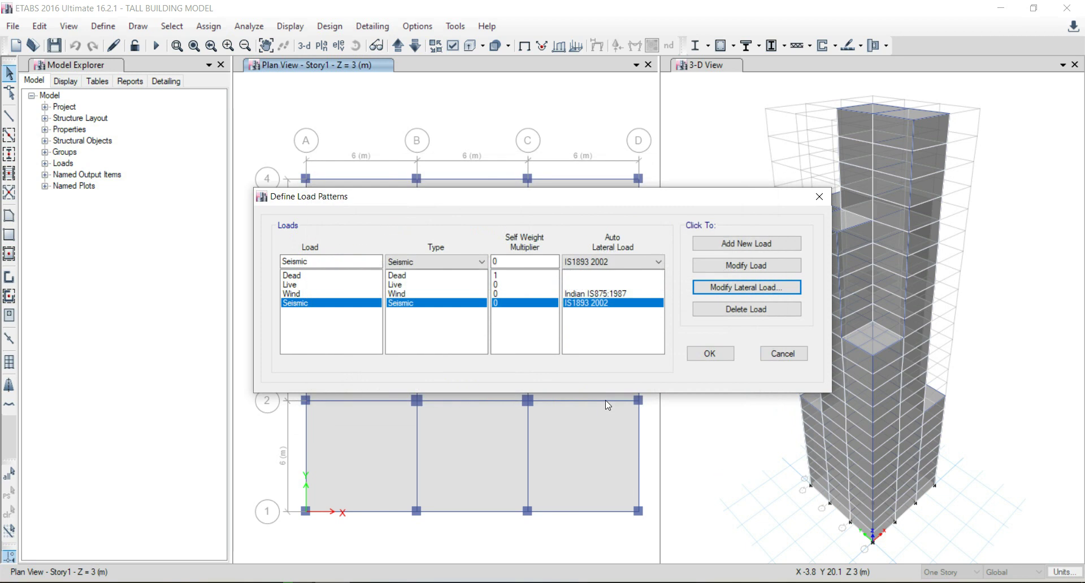
# Step: Accept the load pattern definitions and review the defined load combinations and default design combination options without adding any
pyautogui.click(710, 354)
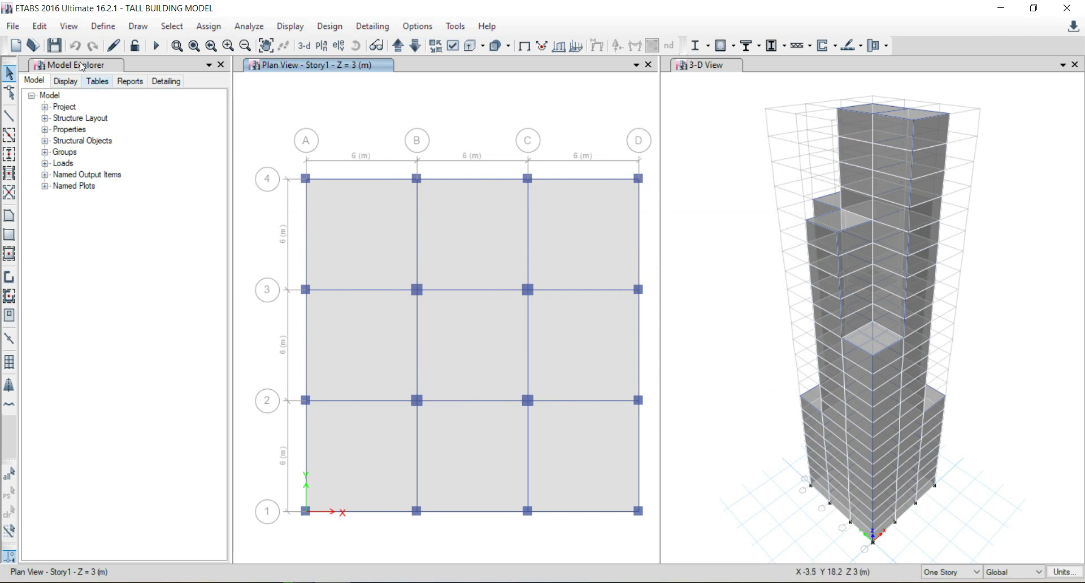
pyautogui.click(110, 32)
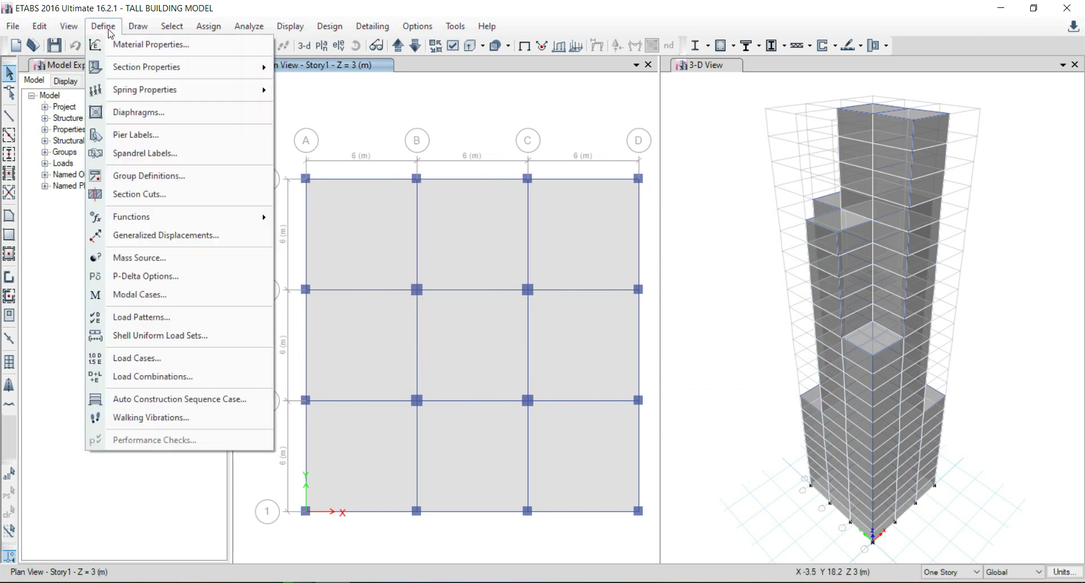
pyautogui.click(197, 375)
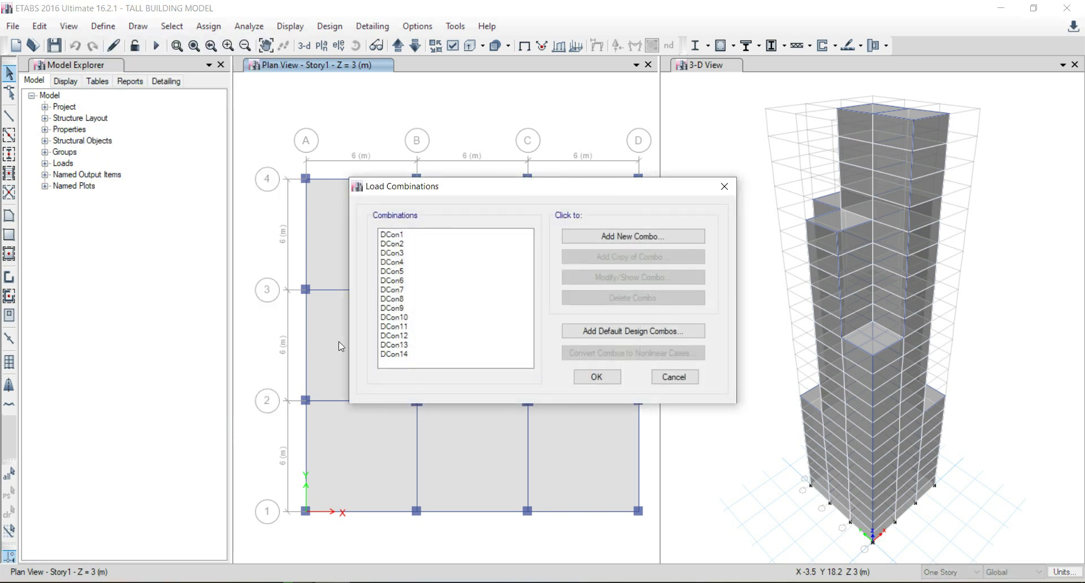
pyautogui.moveTo(406, 244)
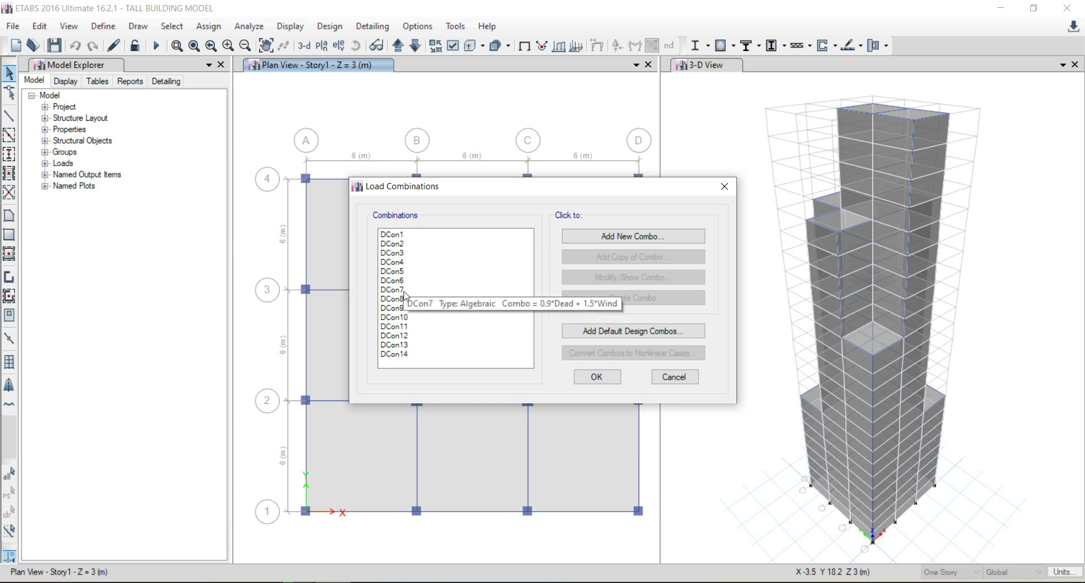
pyautogui.moveTo(407, 320)
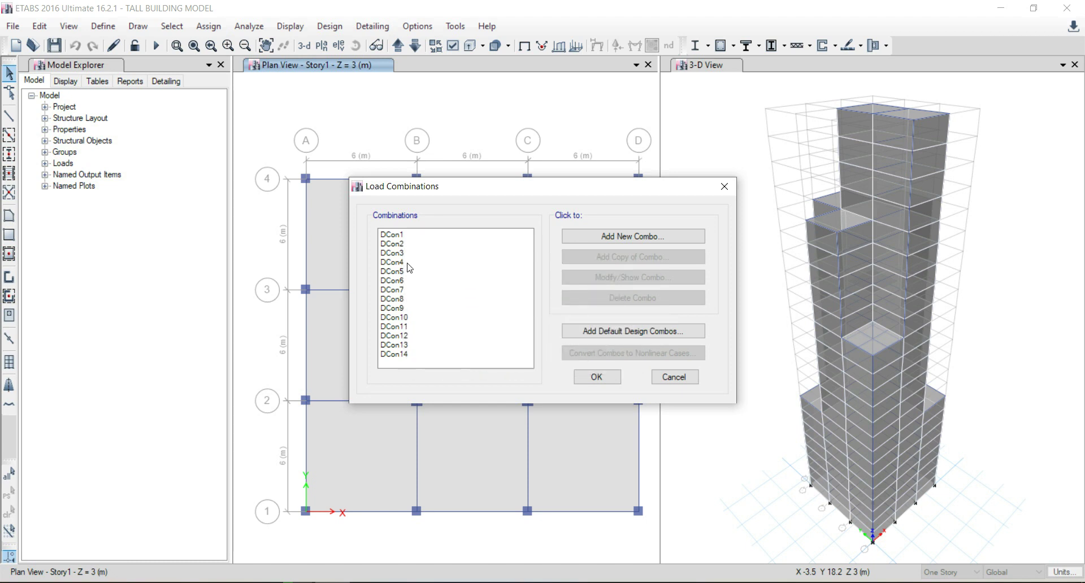
pyautogui.click(620, 334)
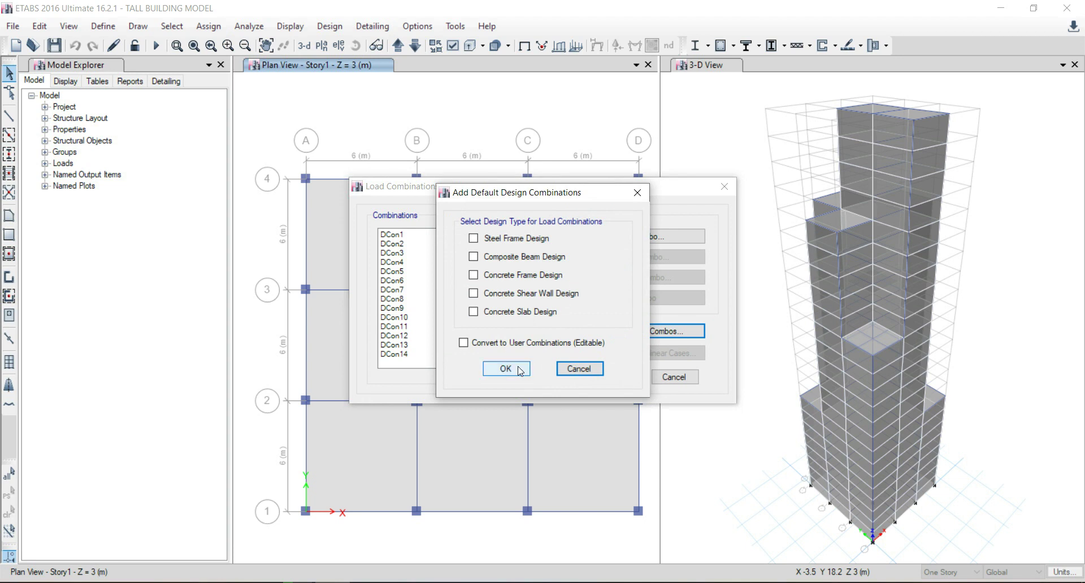
pyautogui.click(572, 372)
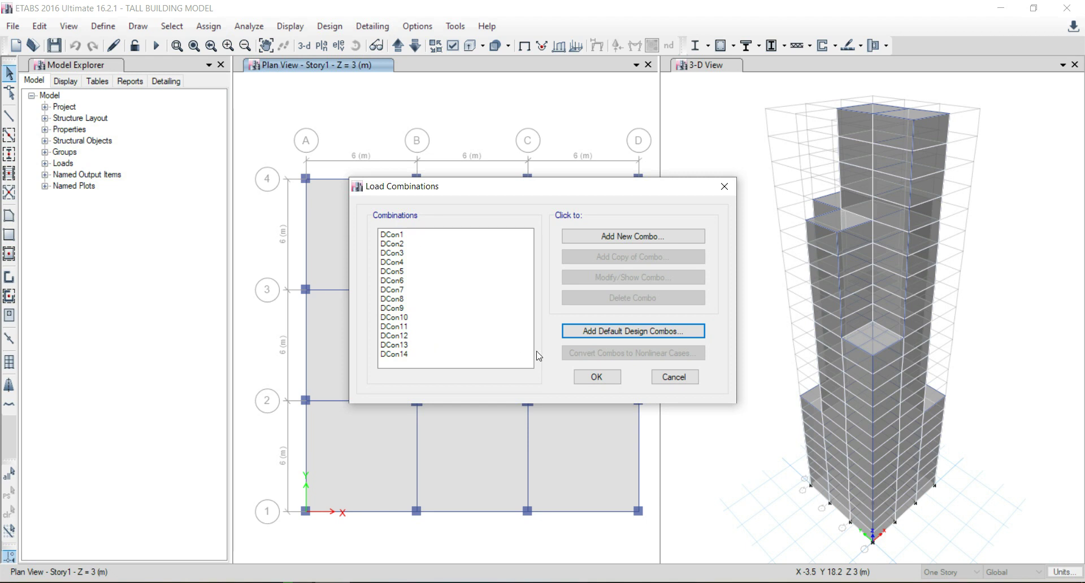
pyautogui.click(597, 377)
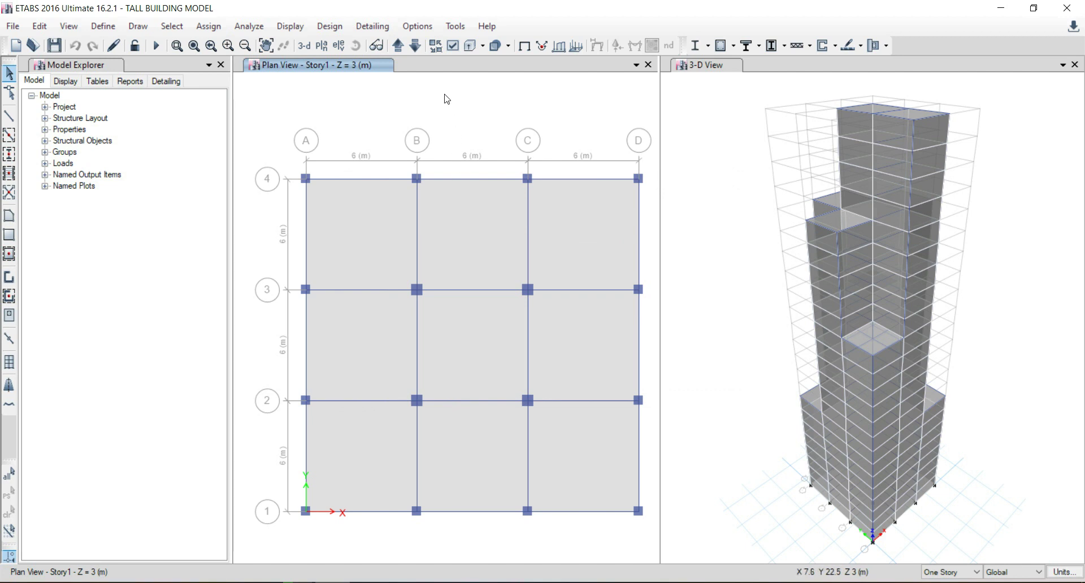
# Step: Set the Wind load case to Do Not Run, run the analysis for the remaining cases and inspect the deformed shape
pyautogui.click(257, 28)
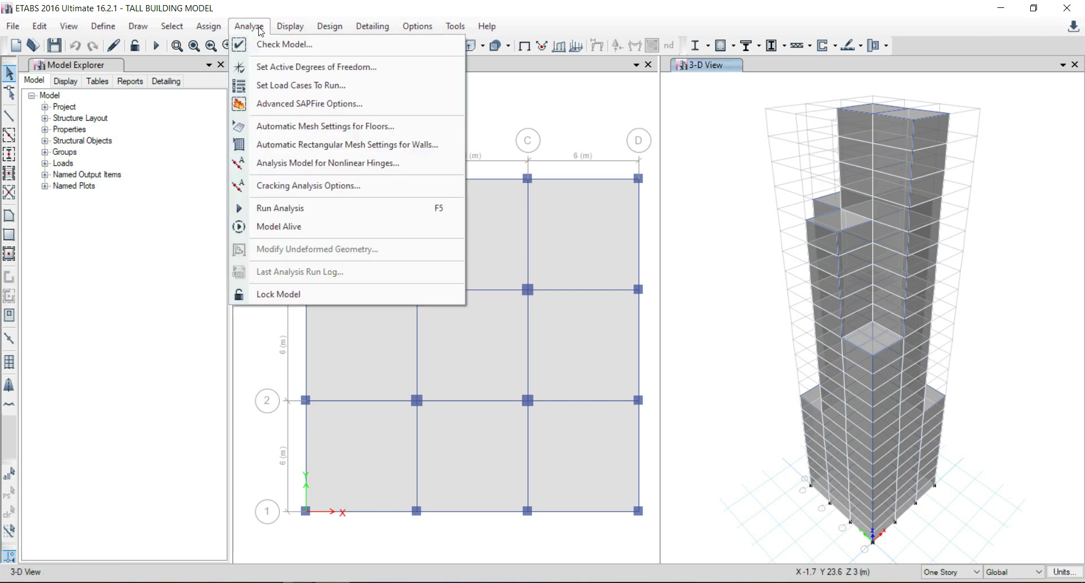
pyautogui.click(289, 85)
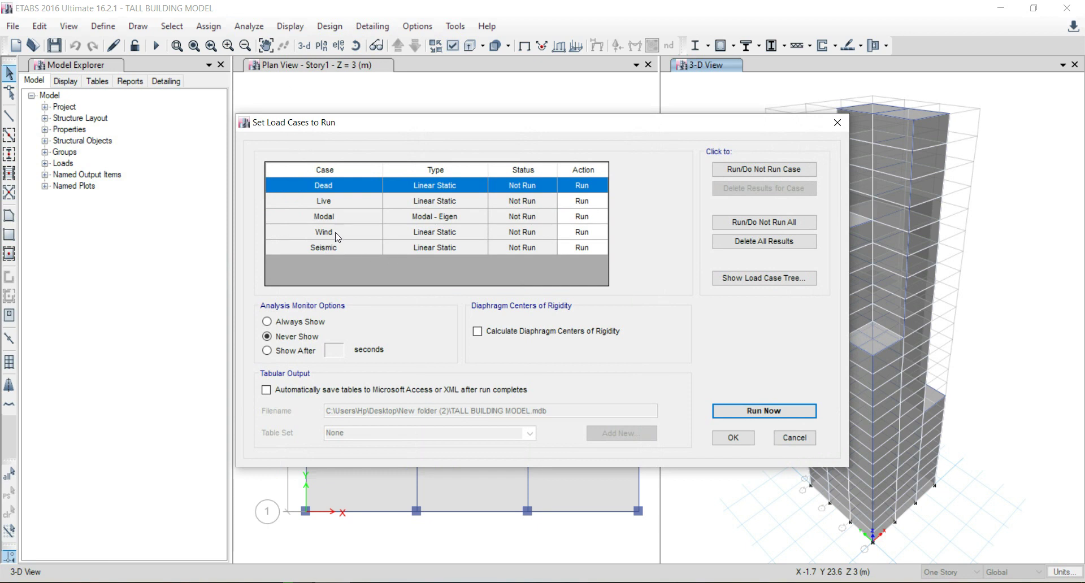
pyautogui.click(337, 236)
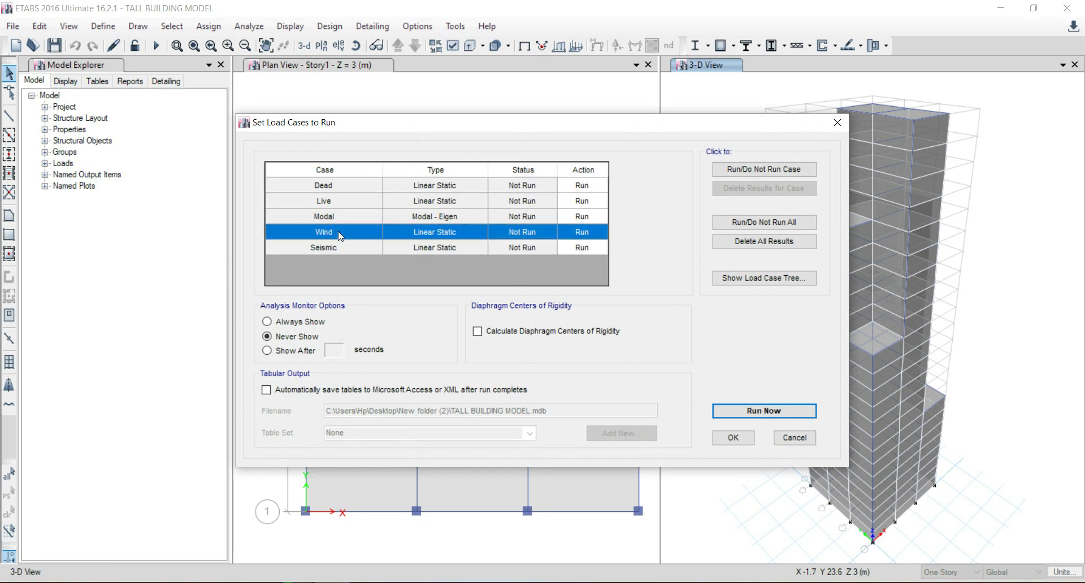
pyautogui.click(752, 173)
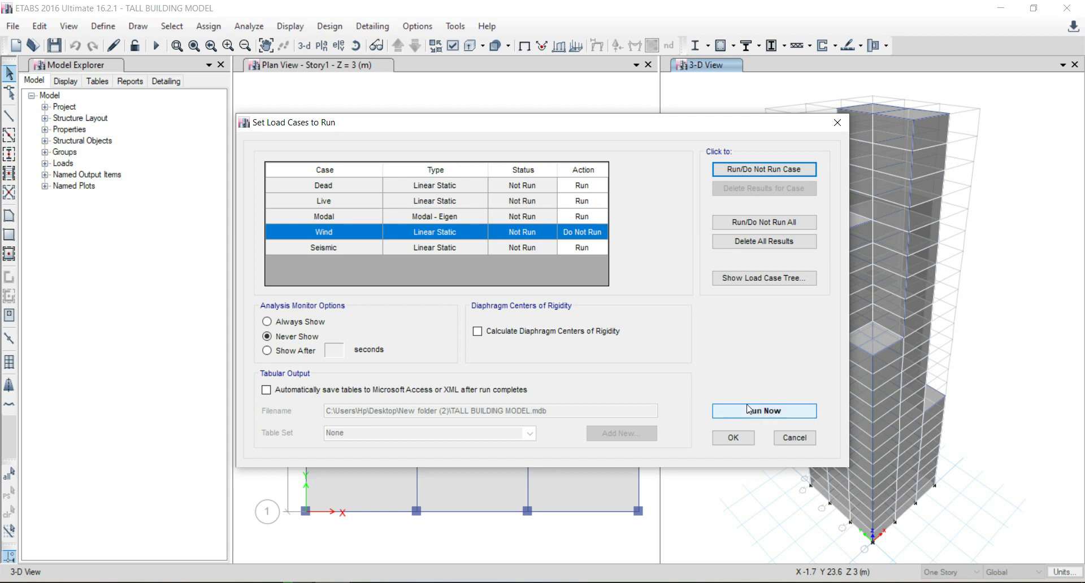
pyautogui.click(763, 412)
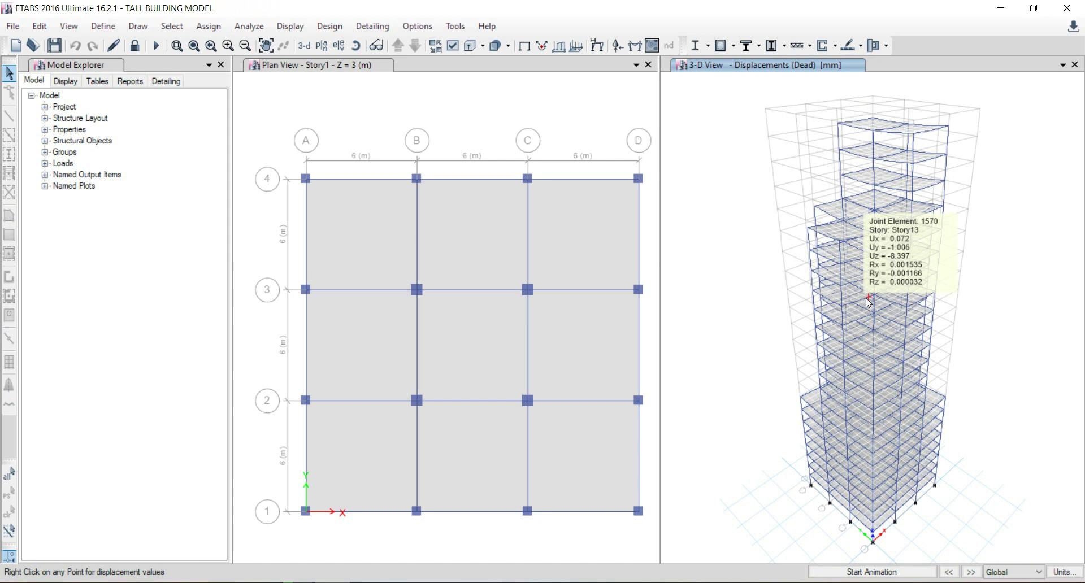
pyautogui.moveTo(828, 228)
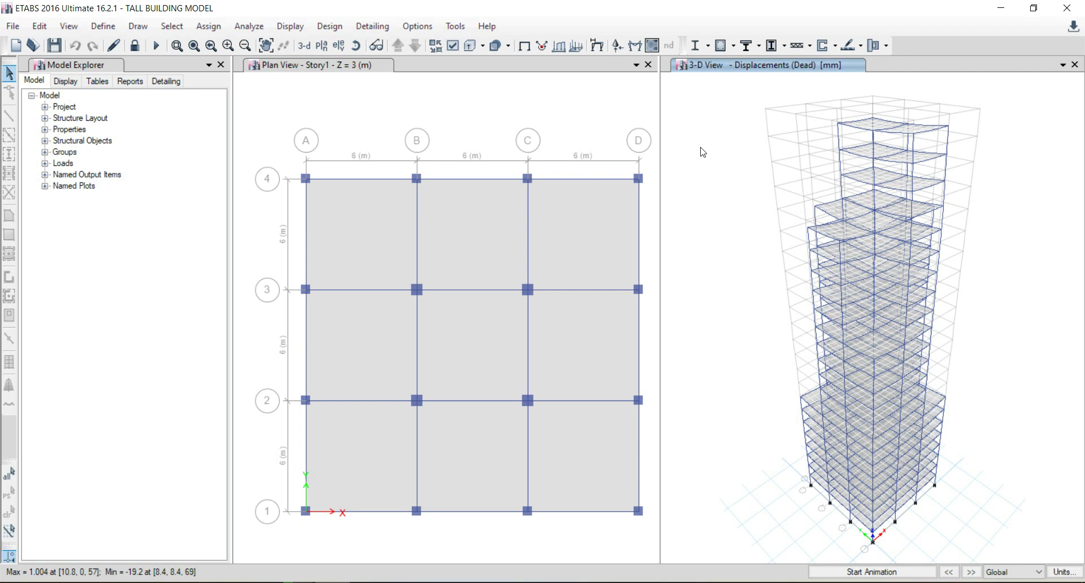
# Step: Review the concrete frame design preferences for IS 456:2000 and accept them as they are
pyautogui.click(334, 26)
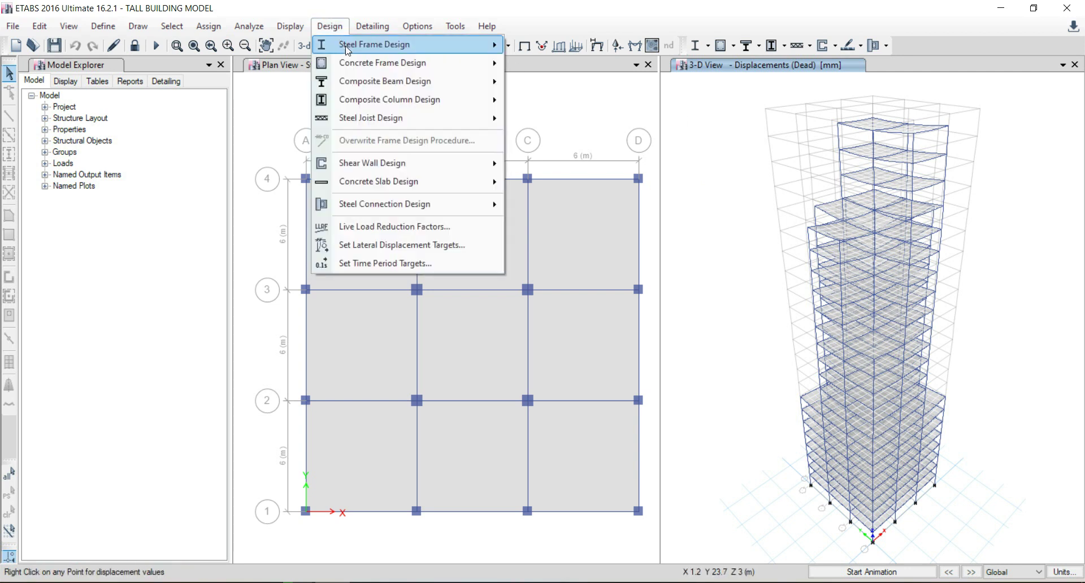
pyautogui.moveTo(425, 73)
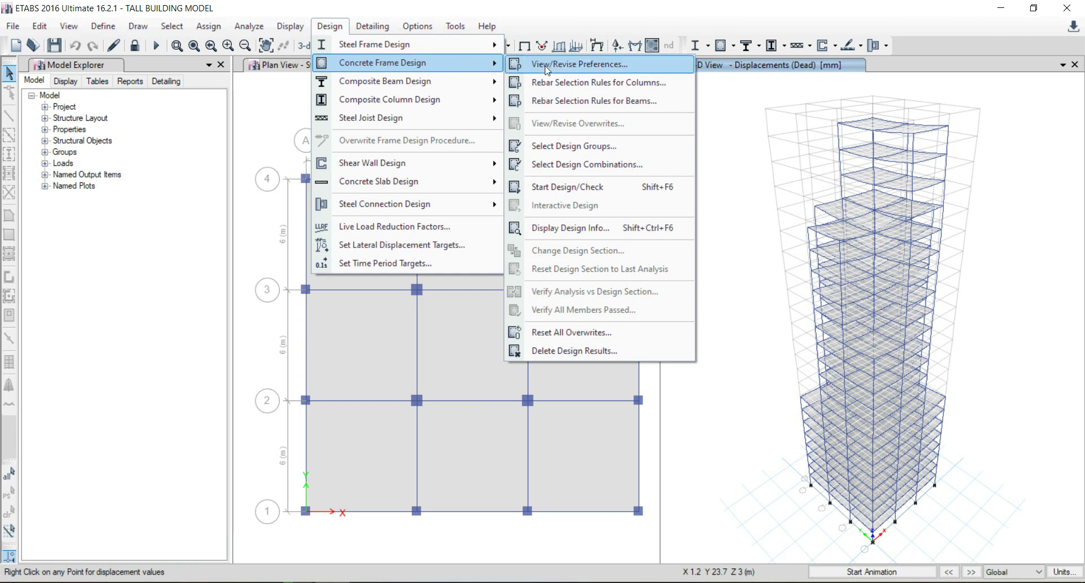
pyautogui.click(559, 67)
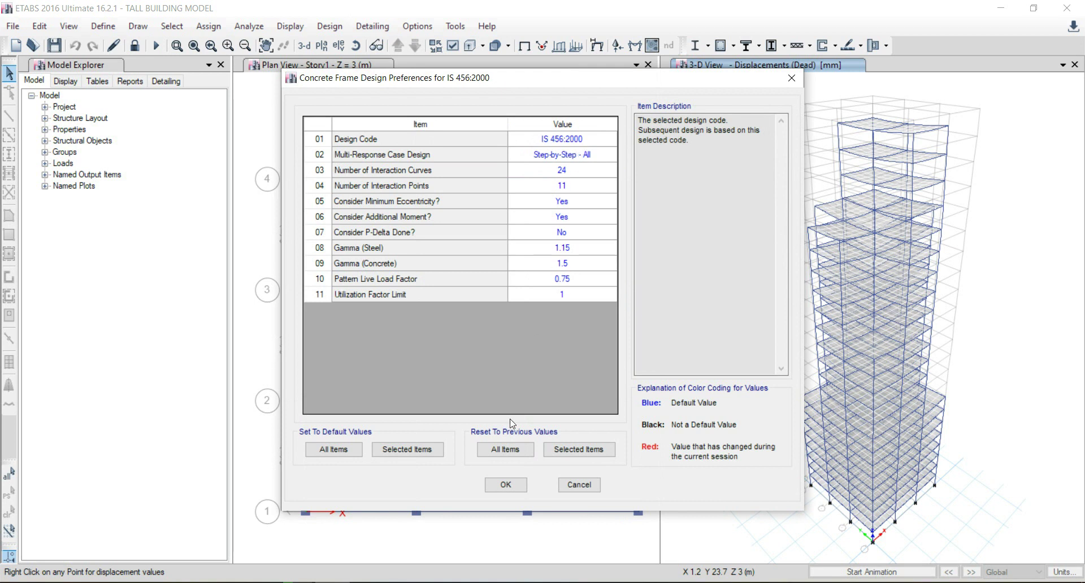
pyautogui.click(505, 485)
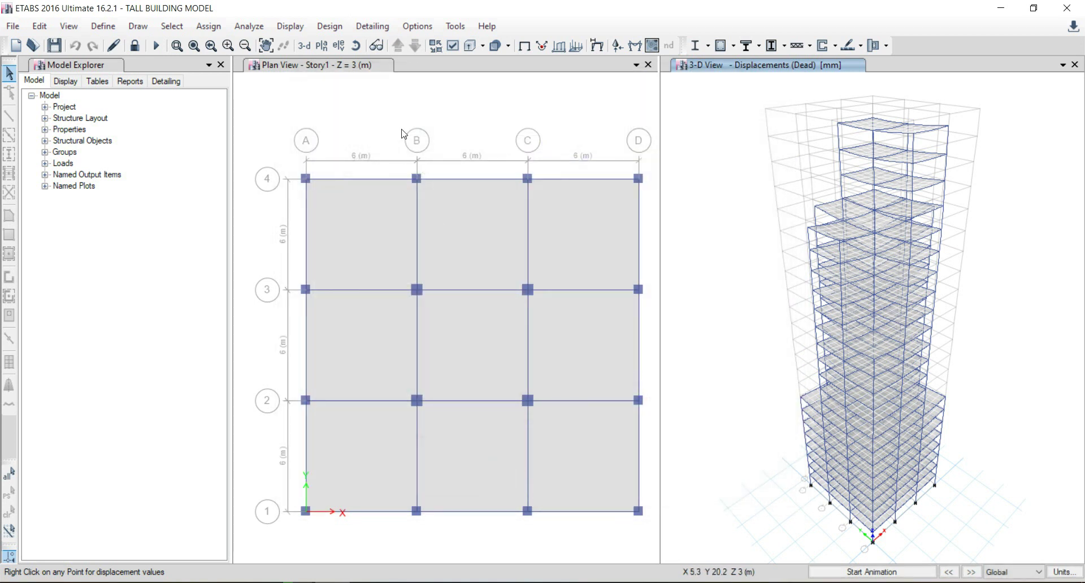
# Step: Run the concrete frame design check and agree to reiterate analysis and design for frames with differing sections
pyautogui.click(332, 26)
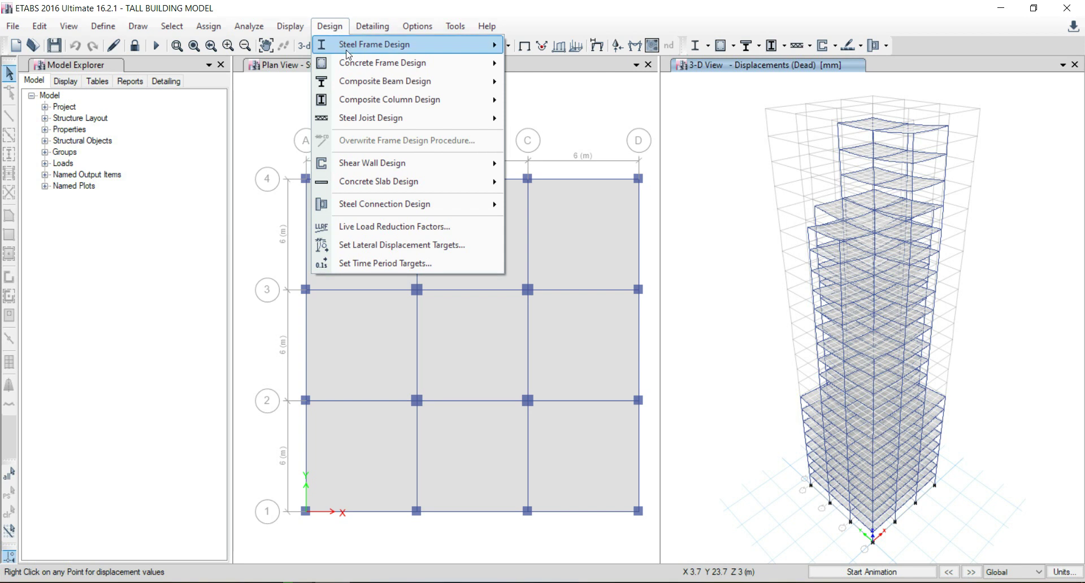
pyautogui.moveTo(413, 68)
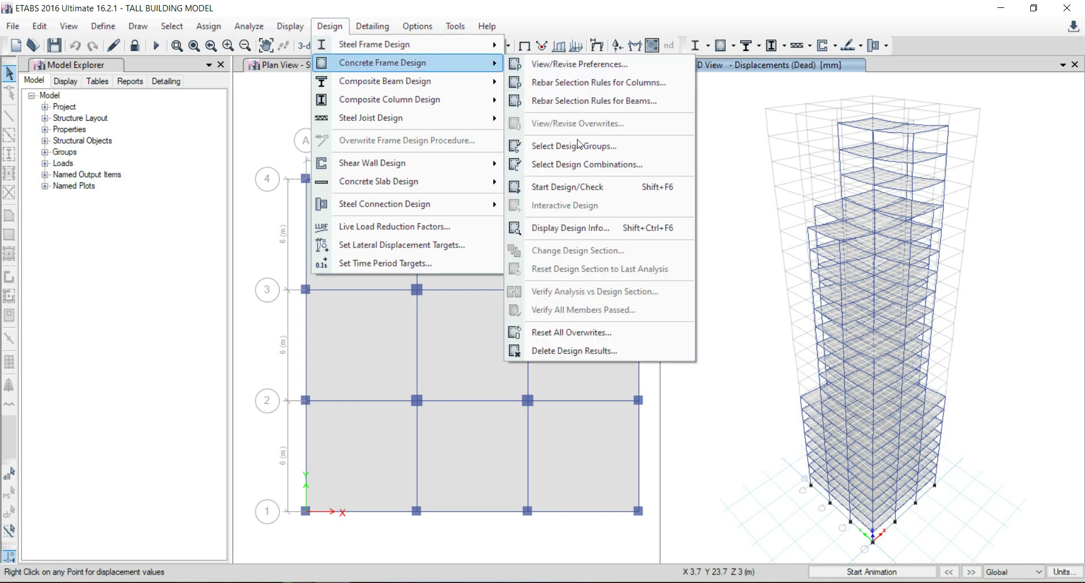
pyautogui.click(592, 190)
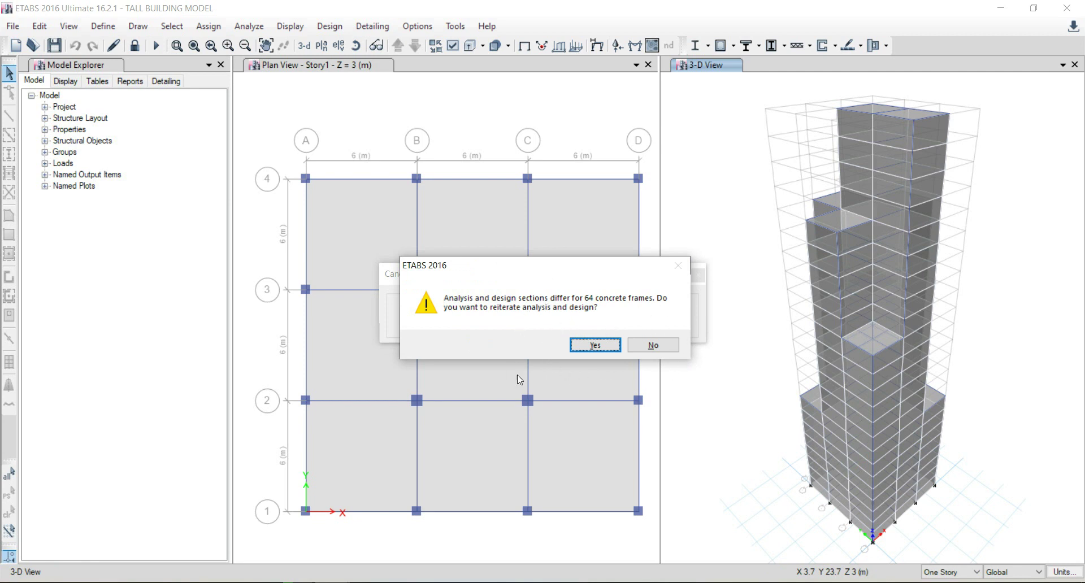
pyautogui.click(613, 349)
pyautogui.click(595, 344)
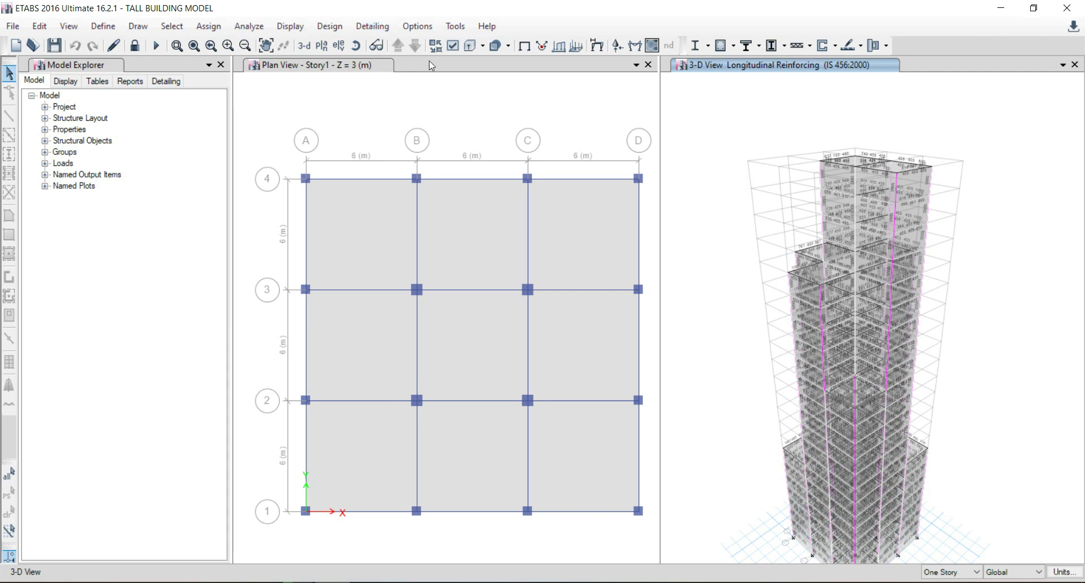
# Step: Generate the detailing for the building, inspect the Story23 floor framing plan and close that view
pyautogui.click(371, 26)
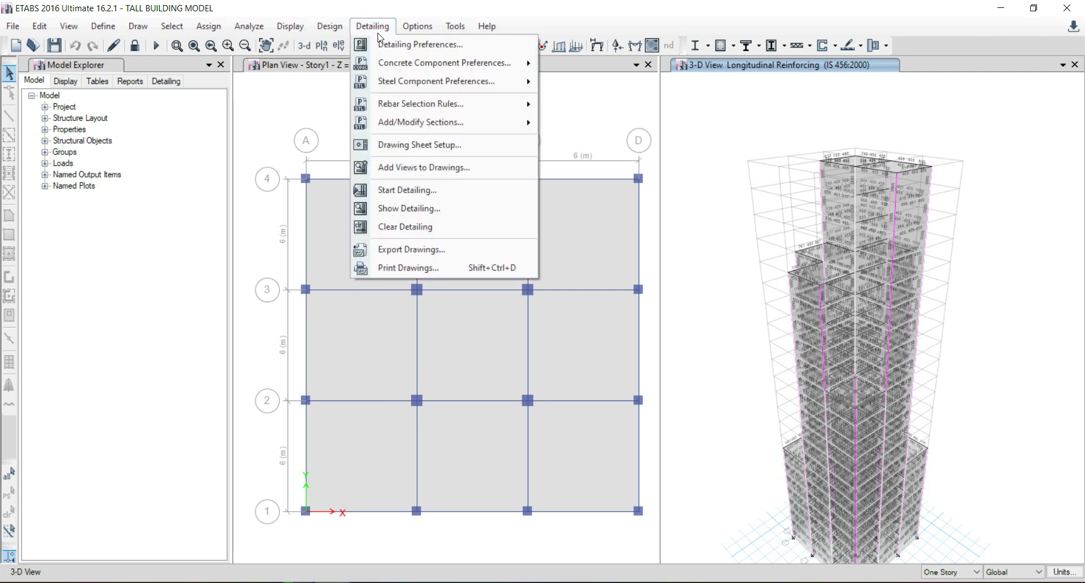
pyautogui.click(453, 188)
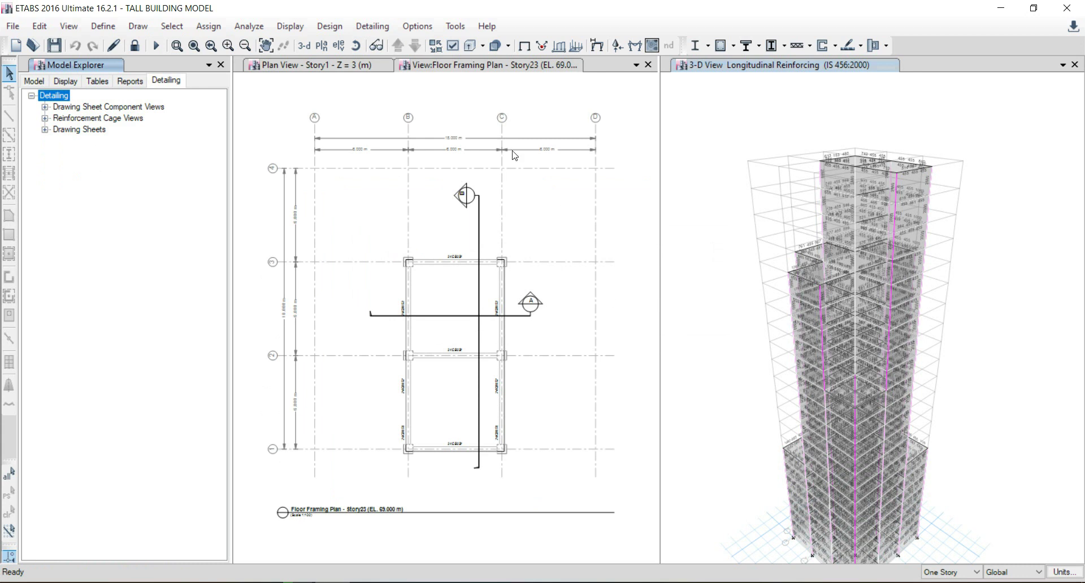
pyautogui.scroll(2, 457, 350)
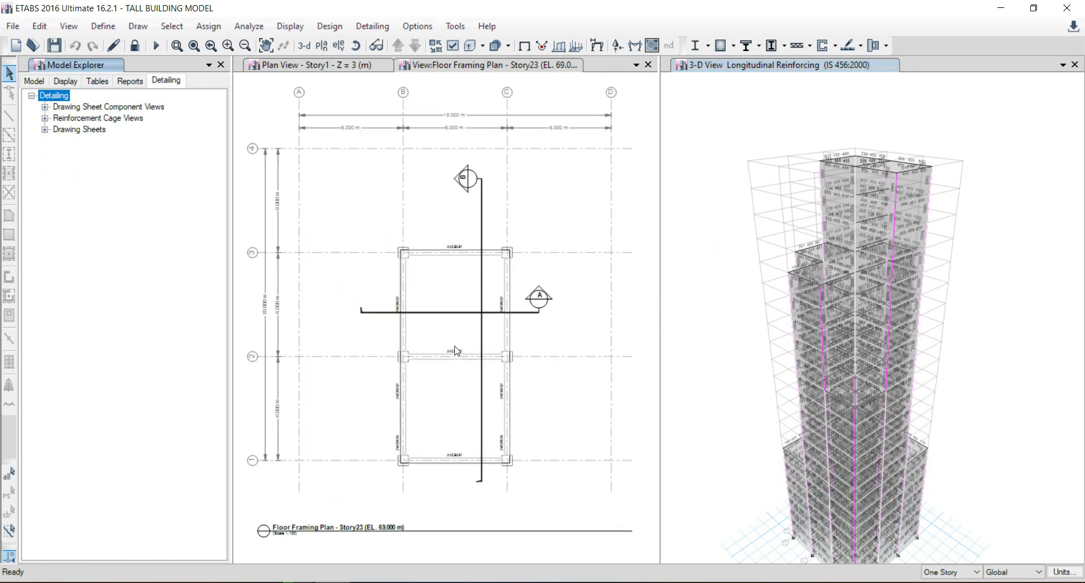
pyautogui.scroll(-1, 456, 349)
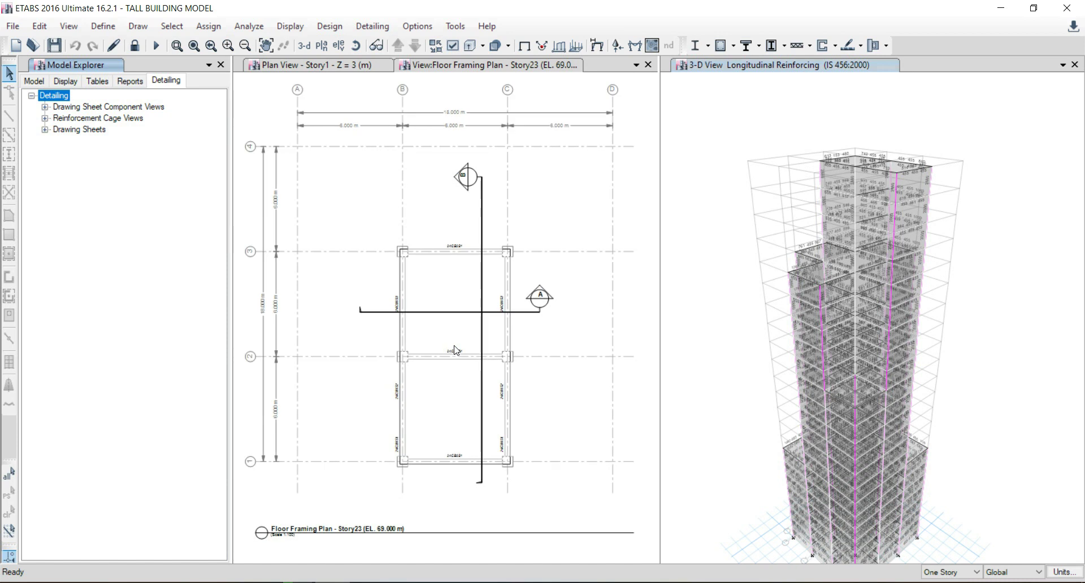
pyautogui.click(648, 64)
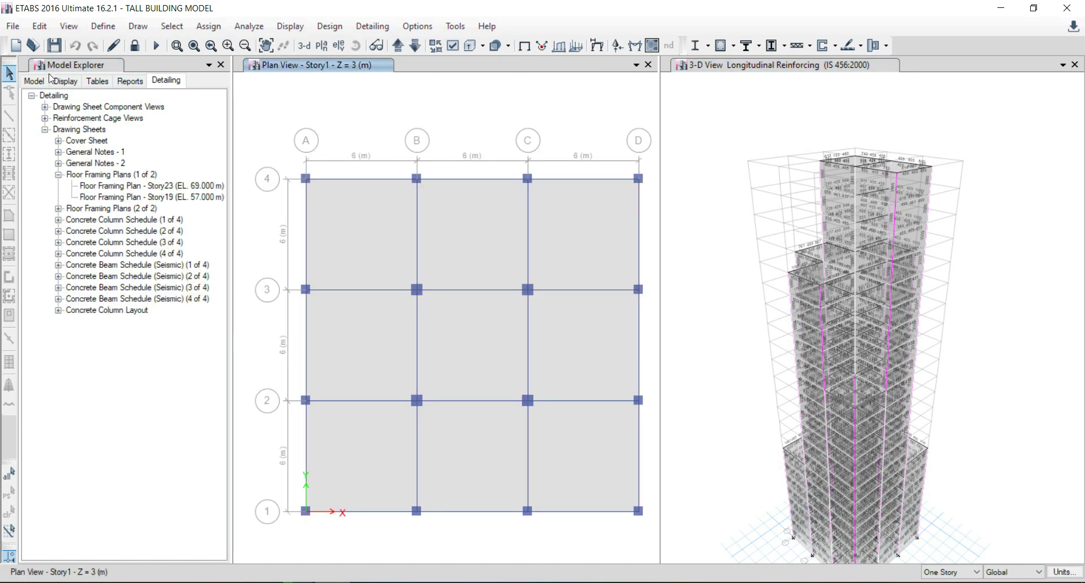
# Step: Examine the Story23 and Story19 plans on drawing sheet Floor Framing Plans (1 of 2), close it and return to the model tree
pyautogui.click(170, 80)
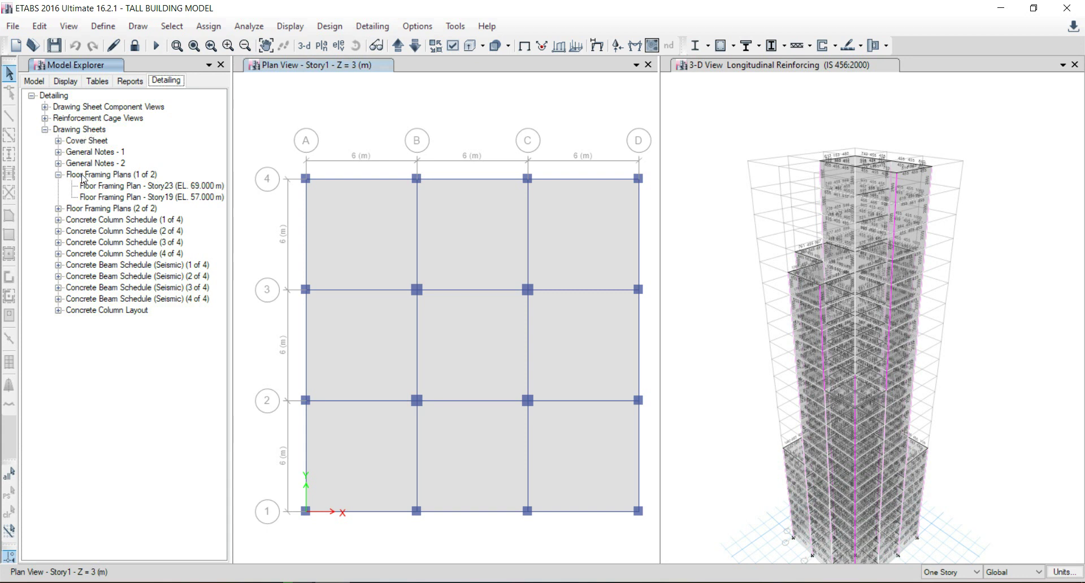
pyautogui.click(178, 188)
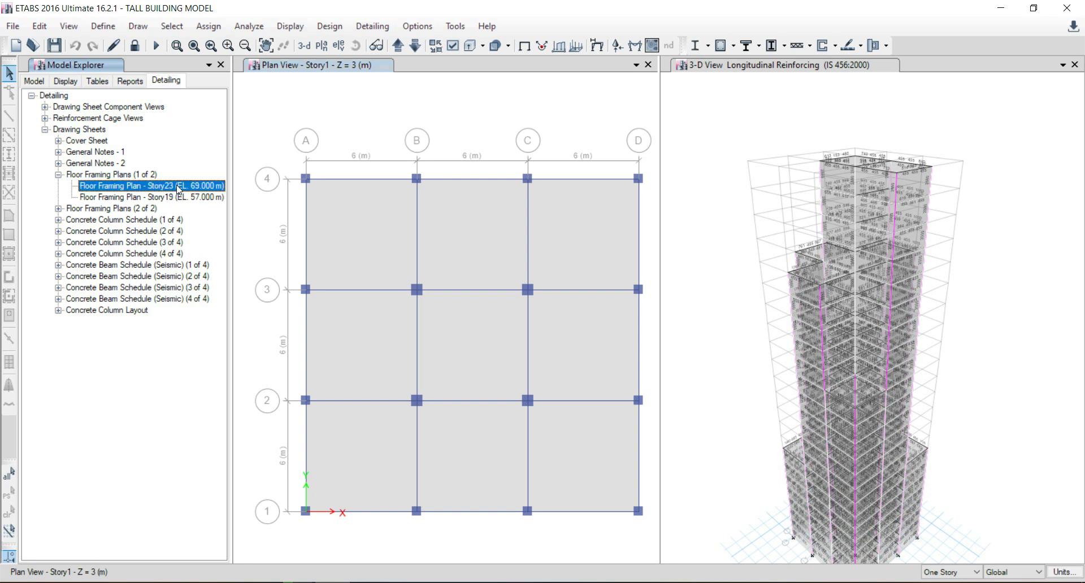
pyautogui.doubleClick(178, 188)
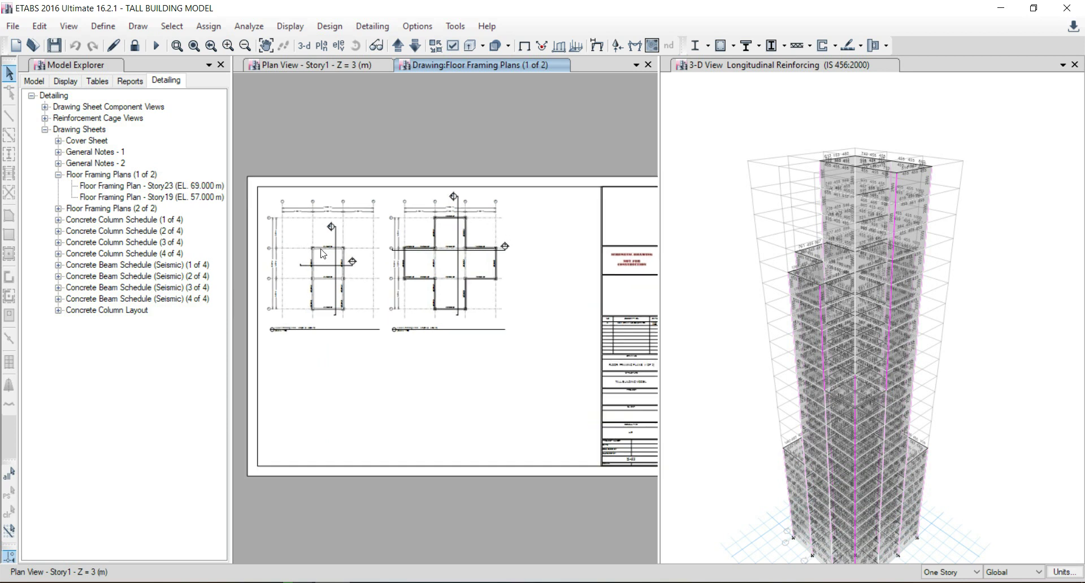
pyautogui.scroll(2, 322, 254)
pyautogui.scroll(3, 322, 253)
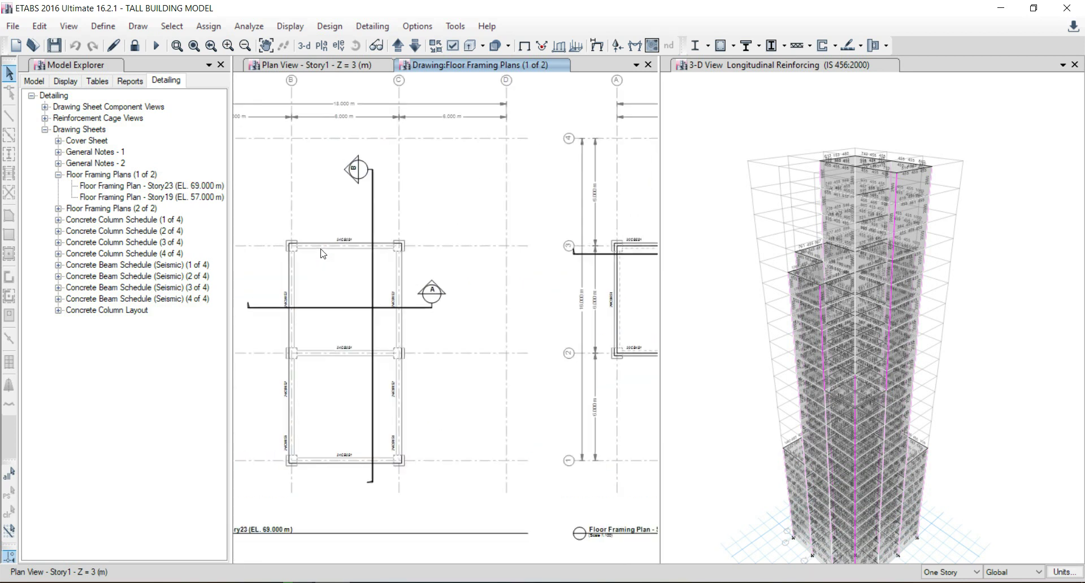
pyautogui.scroll(-3, 322, 253)
pyautogui.scroll(3, 519, 238)
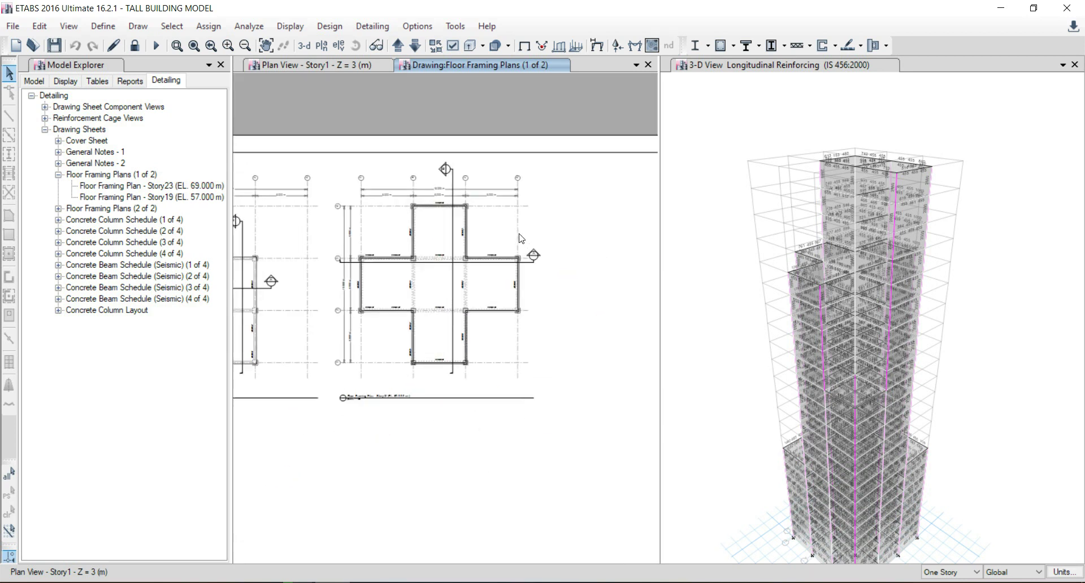
pyautogui.scroll(2, 244, 166)
pyautogui.scroll(-3, 384, 202)
pyautogui.scroll(-4, 384, 201)
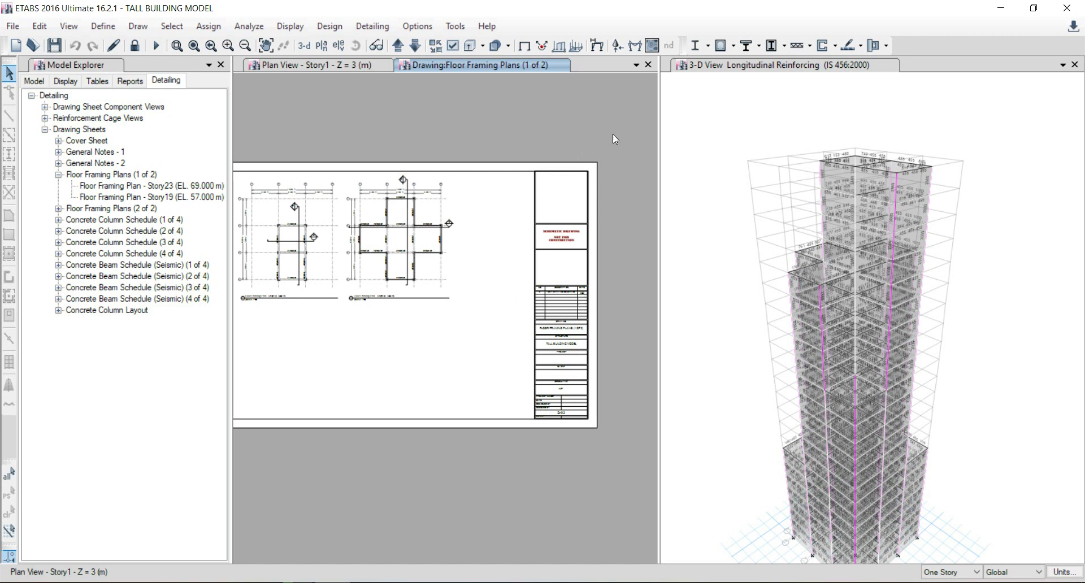
pyautogui.click(649, 66)
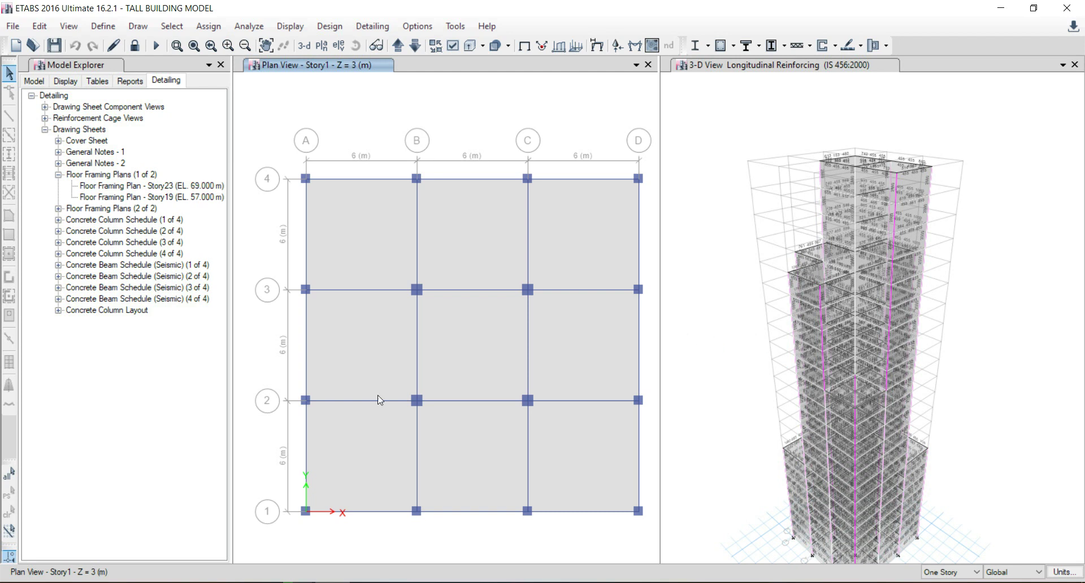
pyautogui.click(33, 81)
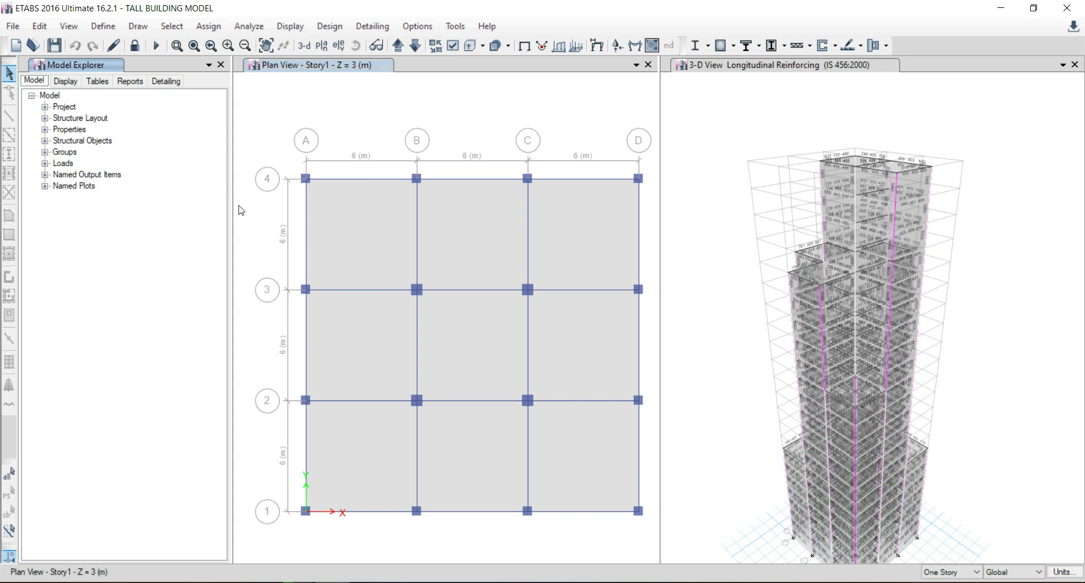
# Step: Unlock the model and agree to delete the analysis results
pyautogui.click(134, 46)
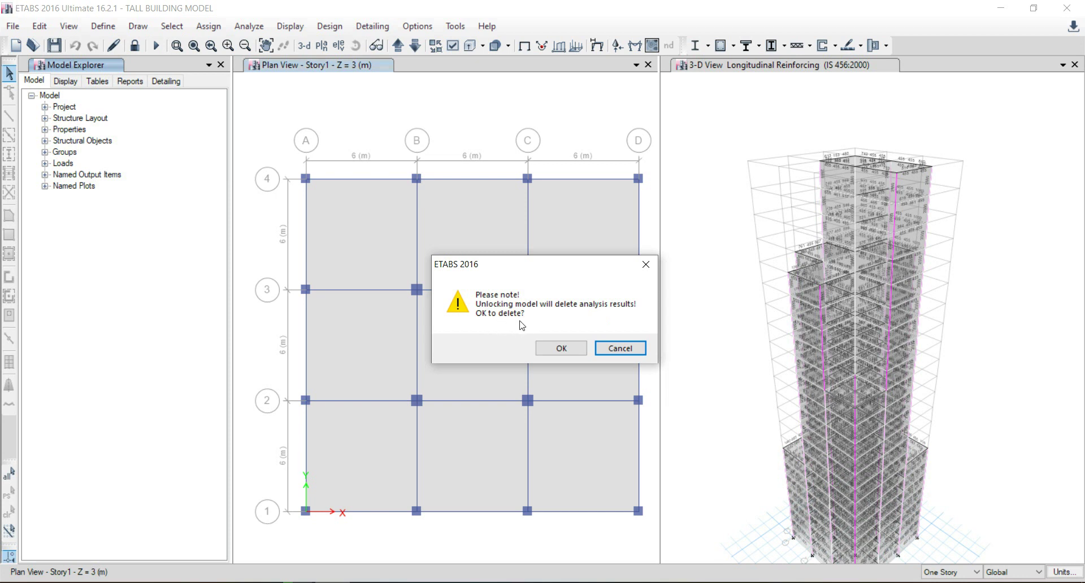
pyautogui.click(562, 348)
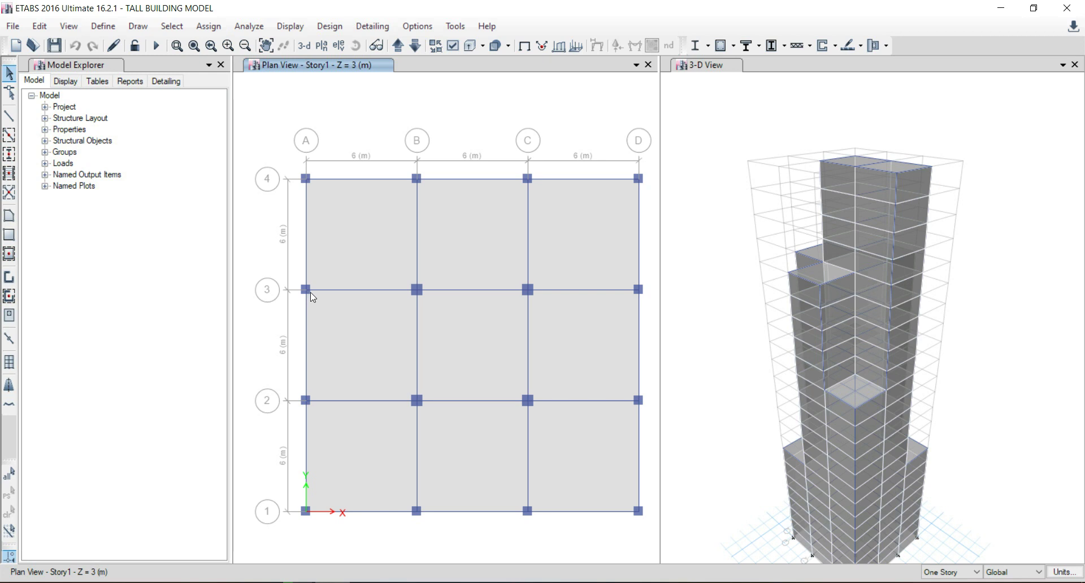
# Step: Review the Seismic load pattern's IS 1893:2002 lateral load settings and accept them as they are
pyautogui.click(114, 32)
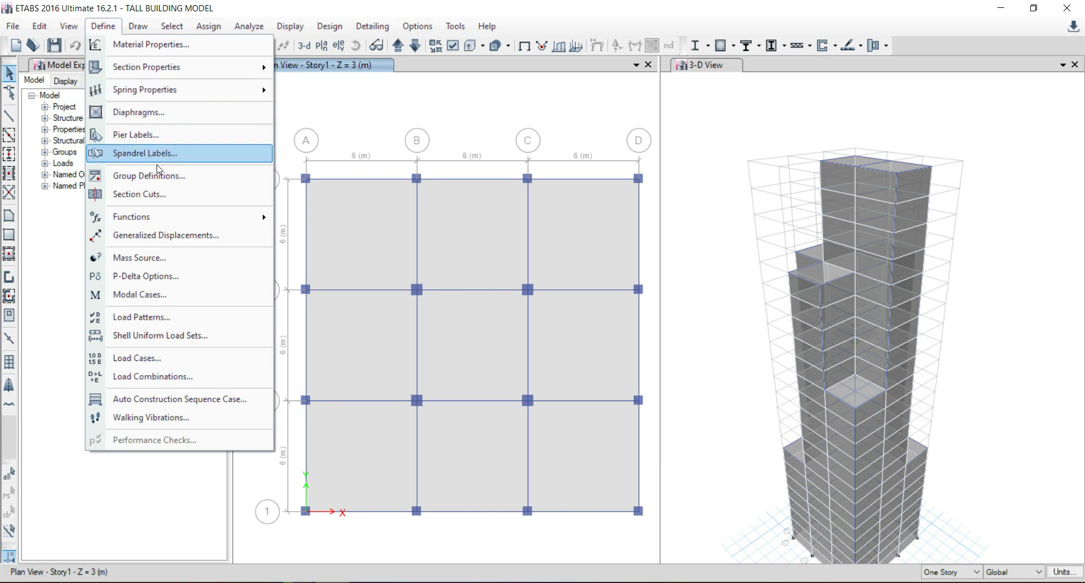
pyautogui.click(191, 320)
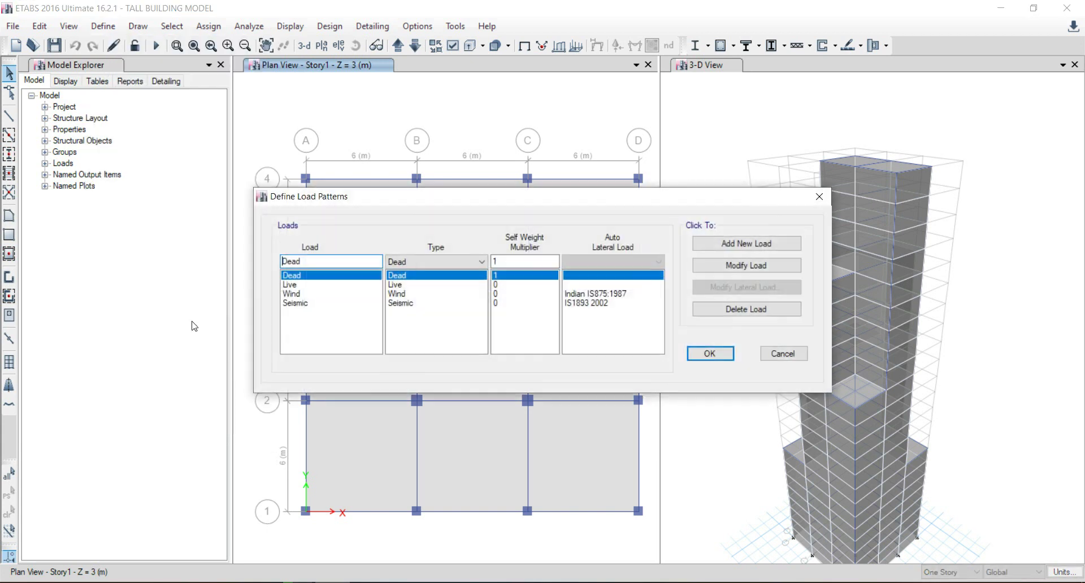
pyautogui.click(310, 305)
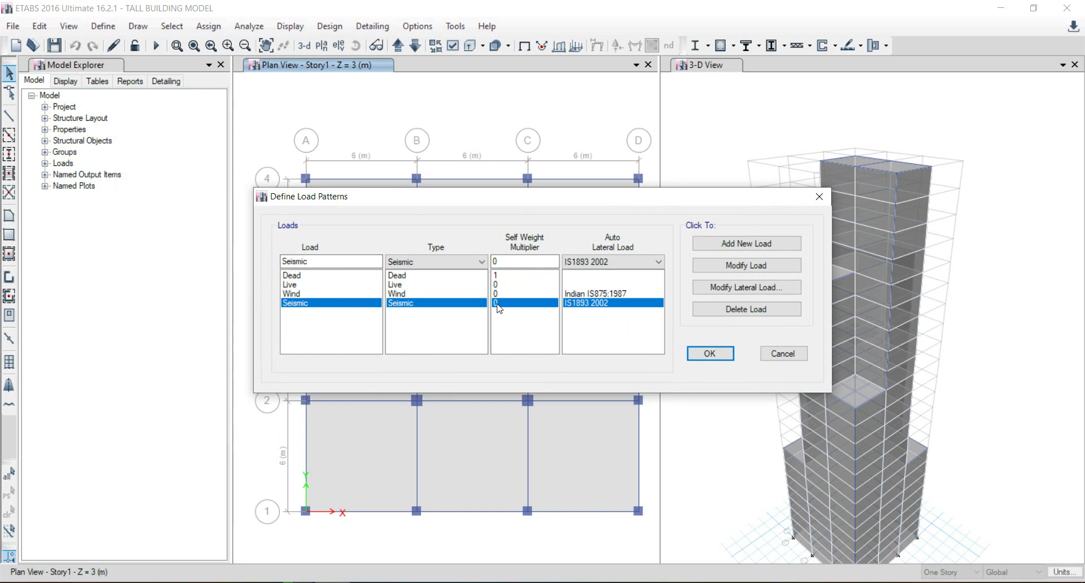
pyautogui.click(732, 291)
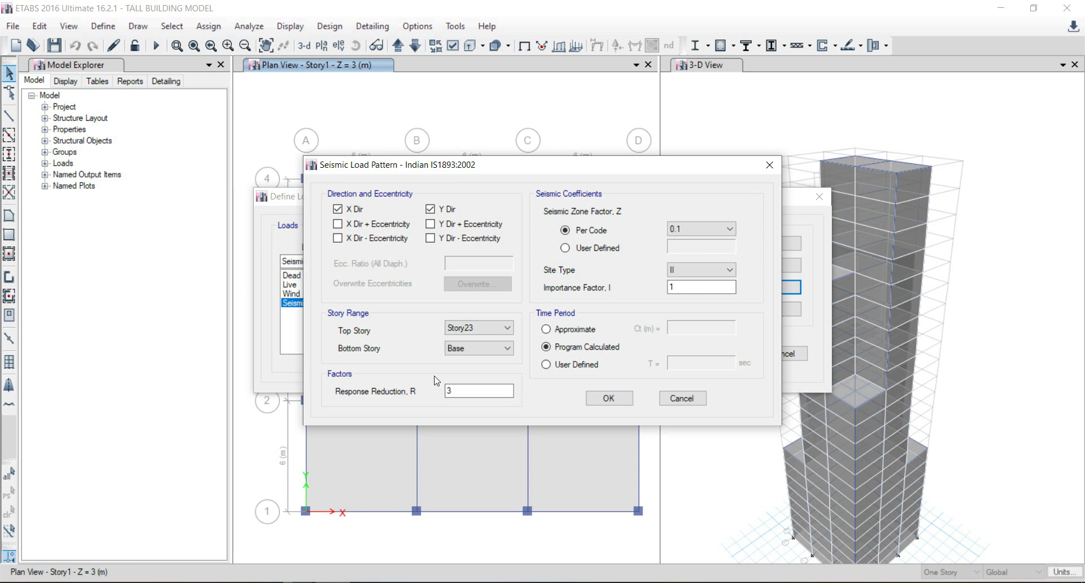
pyautogui.click(610, 396)
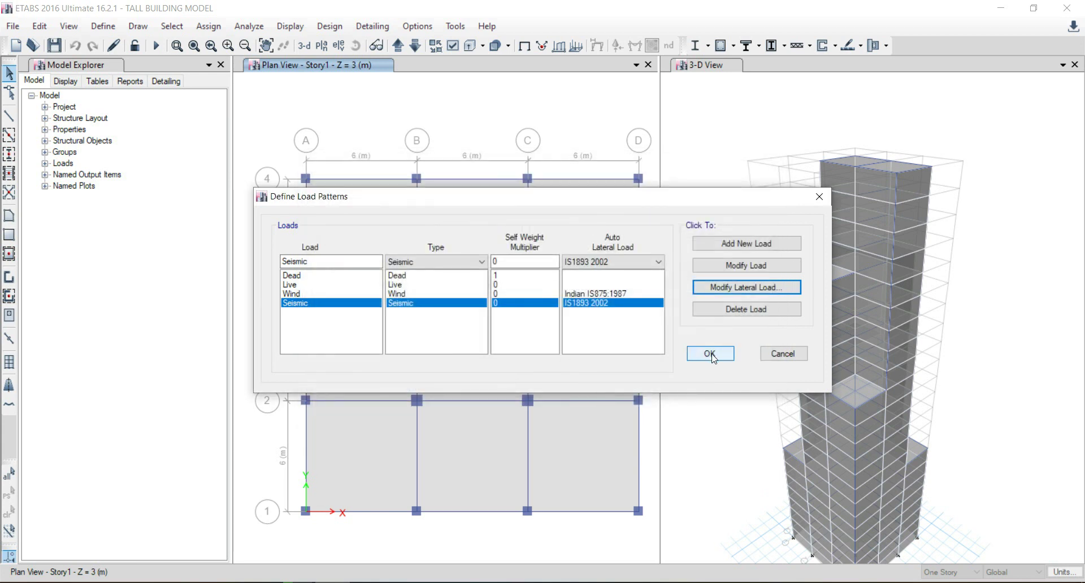
pyautogui.click(710, 354)
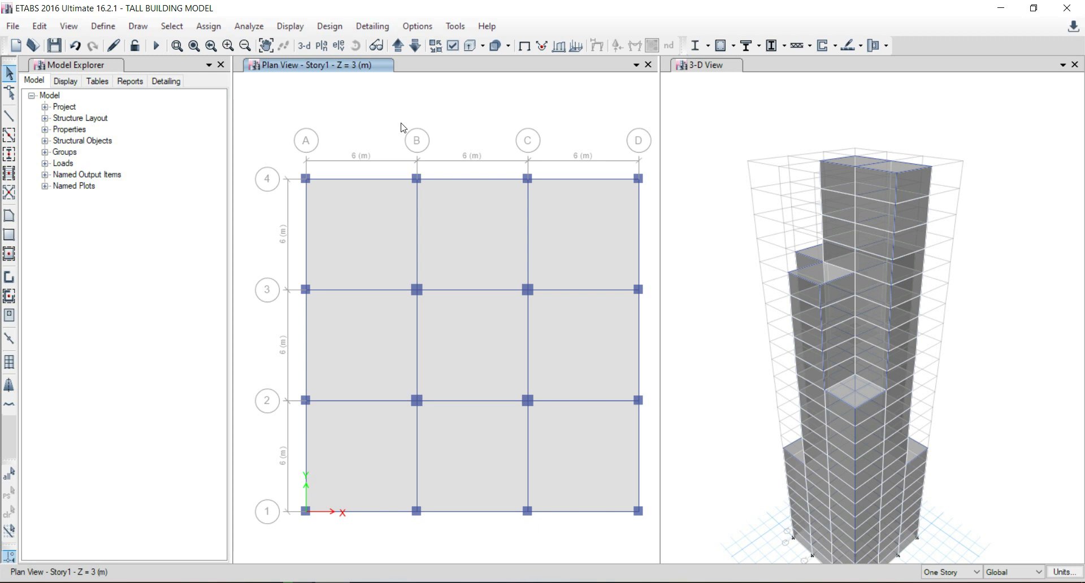
# Step: Start defining a new response spectrum function of type IS1893:2002
pyautogui.click(102, 27)
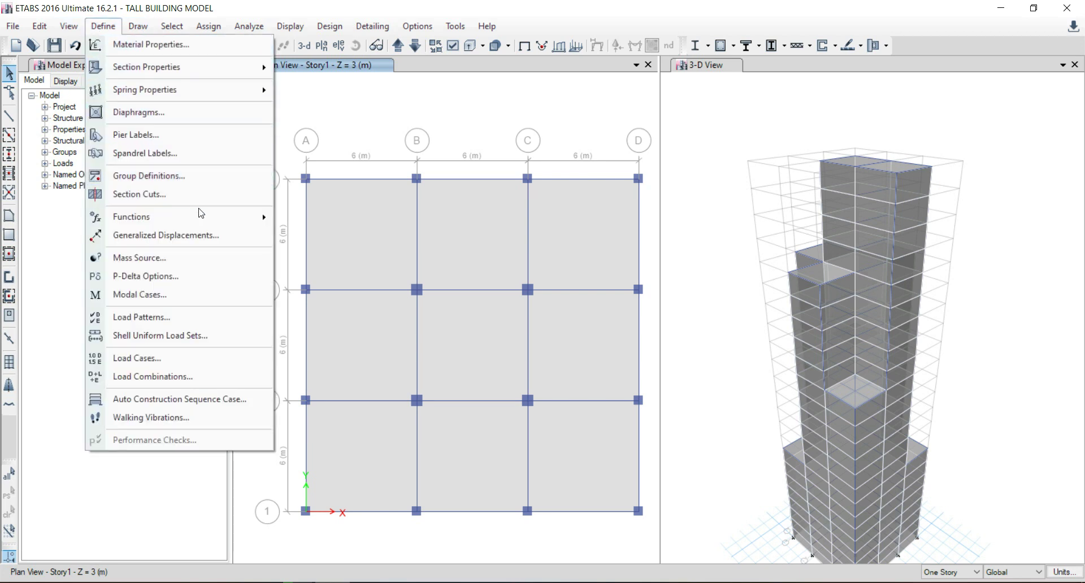
pyautogui.moveTo(205, 216)
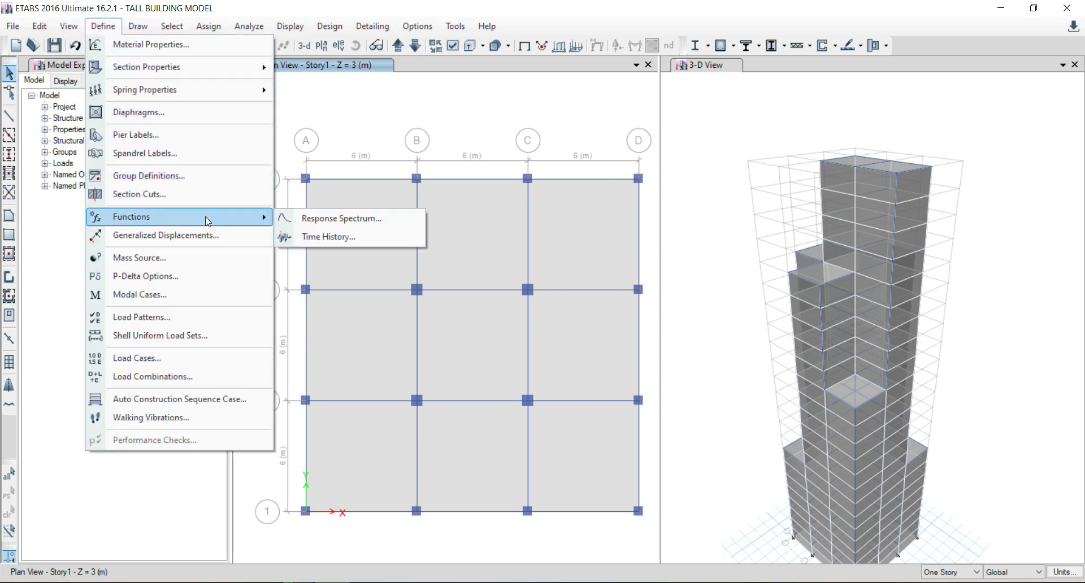
pyautogui.click(323, 220)
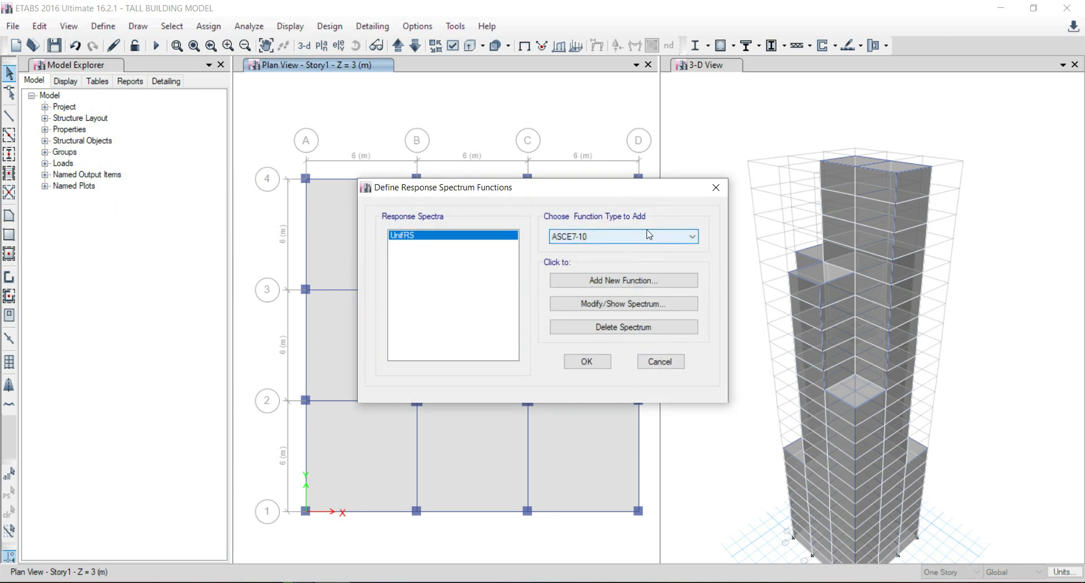
pyautogui.click(661, 238)
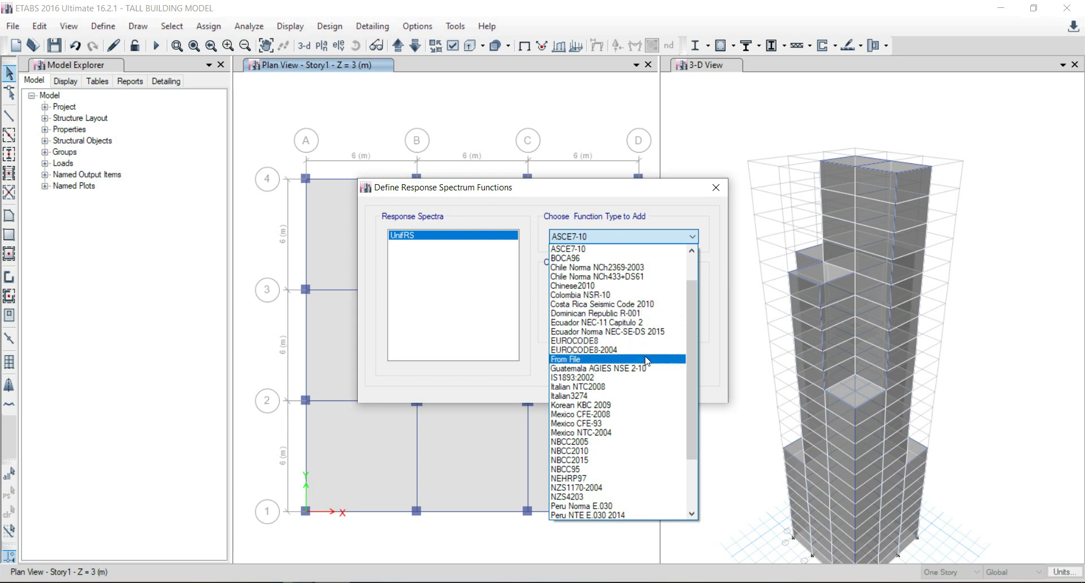
pyautogui.scroll(-3, 650, 376)
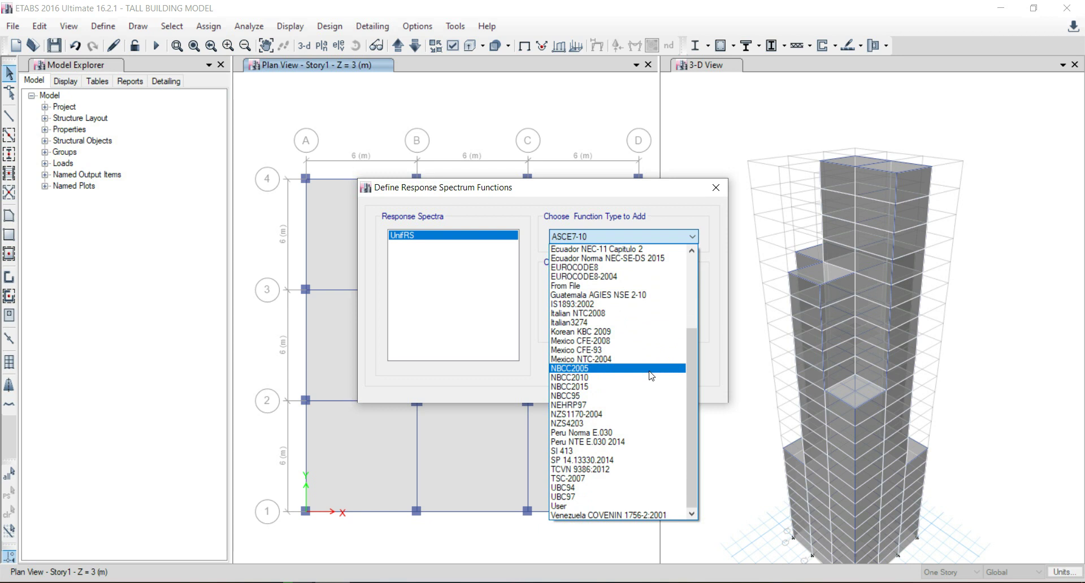
pyautogui.click(572, 304)
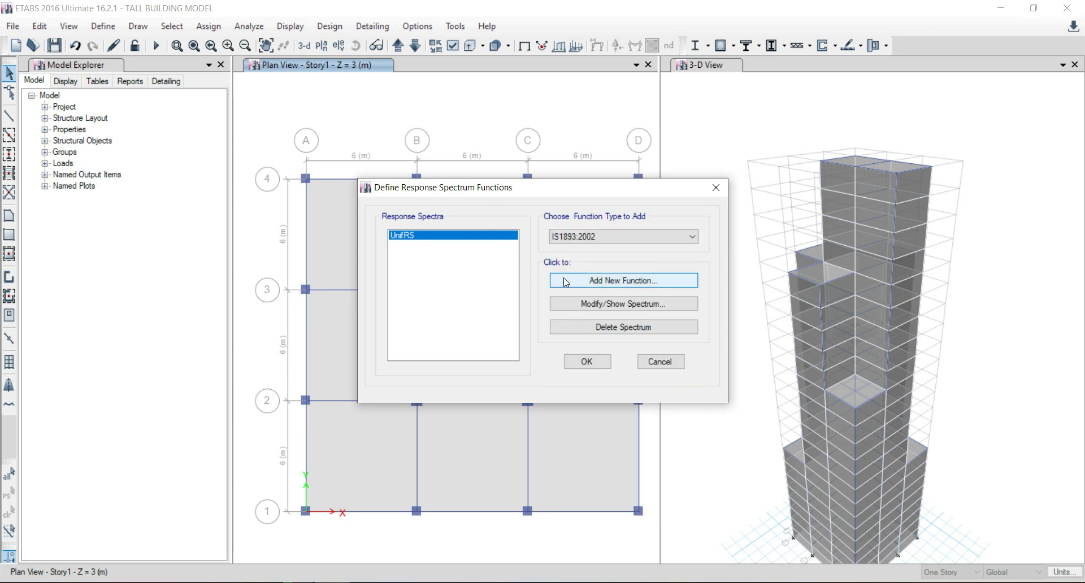
pyautogui.click(599, 281)
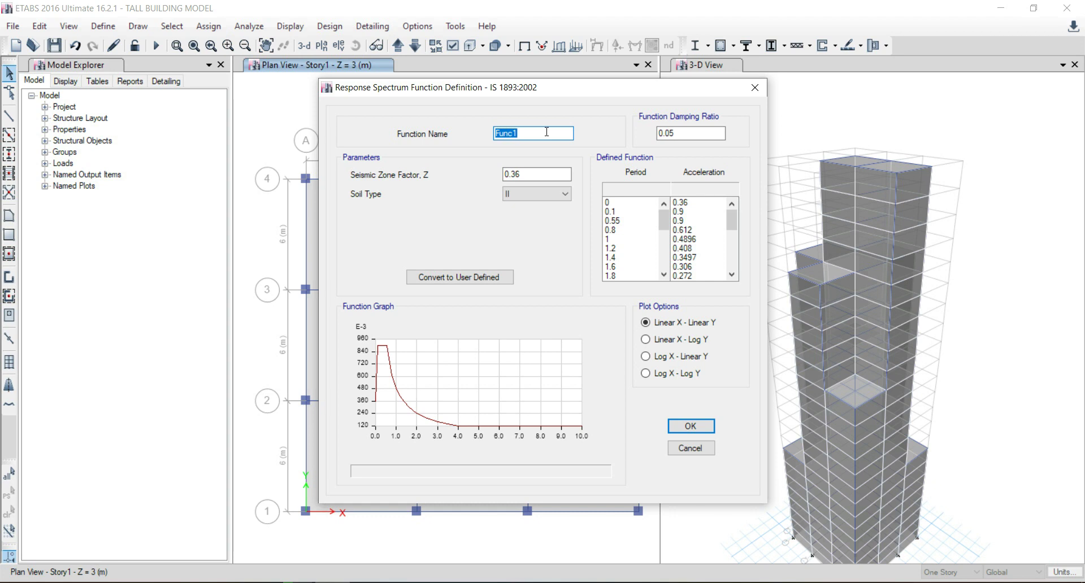
# Step: Name the function Response Spectrum, set seismic zone factor Z to 0.1 with soil type II, and accept the function definitions
pyautogui.write('Response Spectrum')
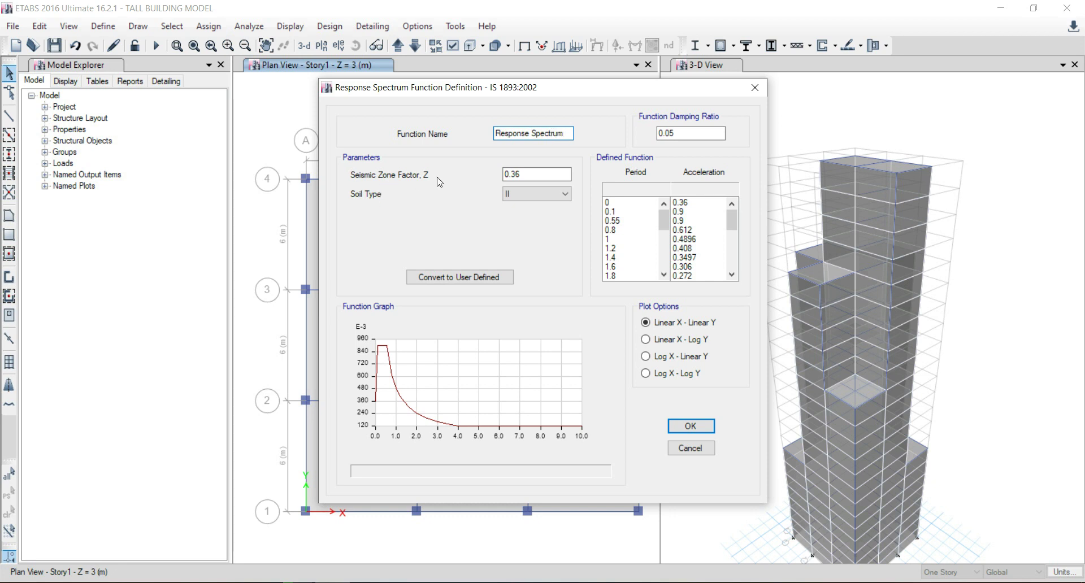
pyautogui.moveTo(546, 175); pyautogui.dragTo(484, 173)
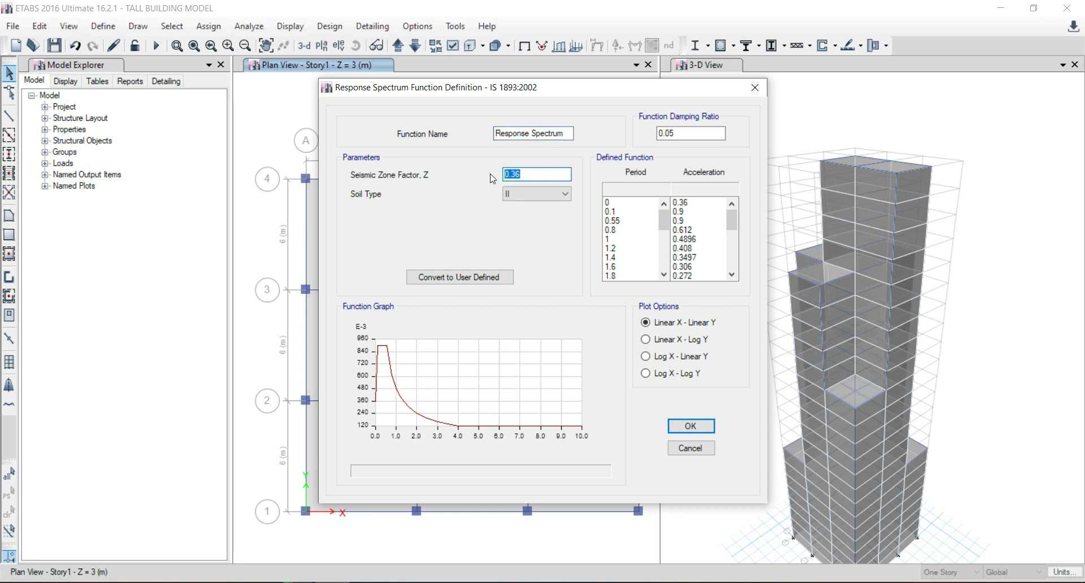
pyautogui.write('0')
pyautogui.click(537, 195)
pyautogui.click(538, 214)
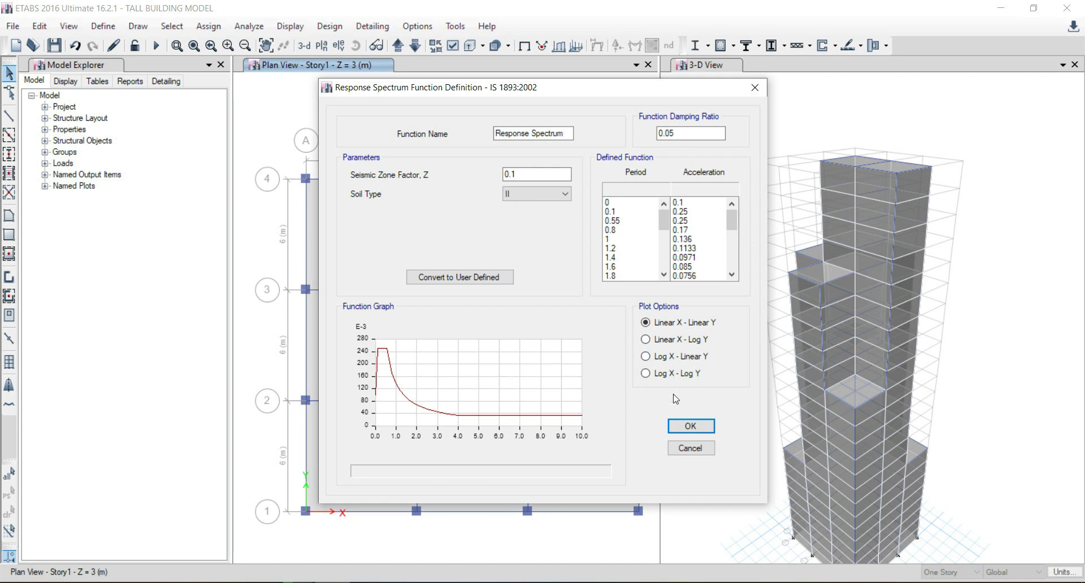
pyautogui.click(690, 427)
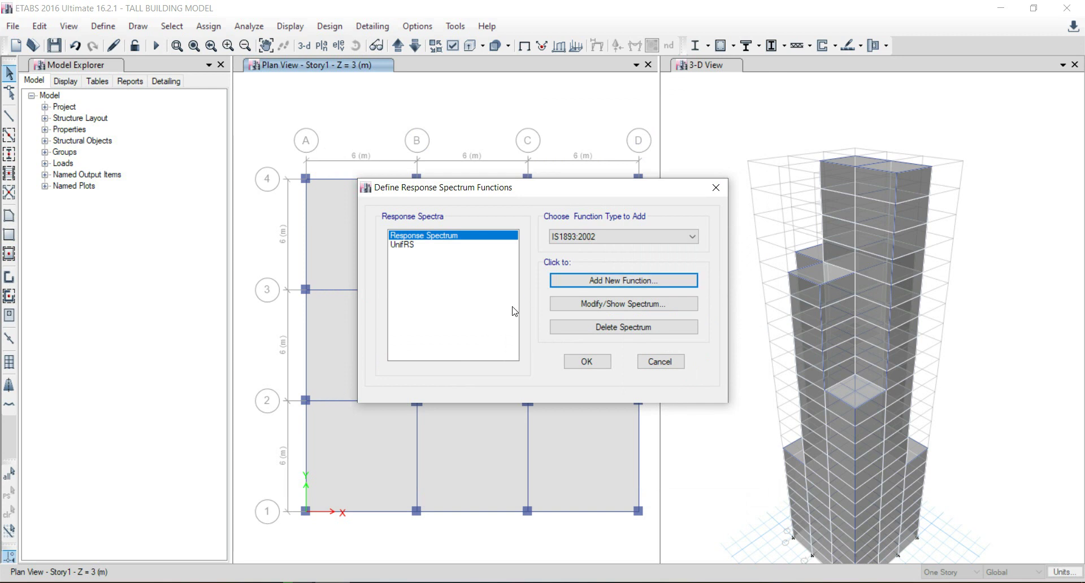
pyautogui.click(585, 362)
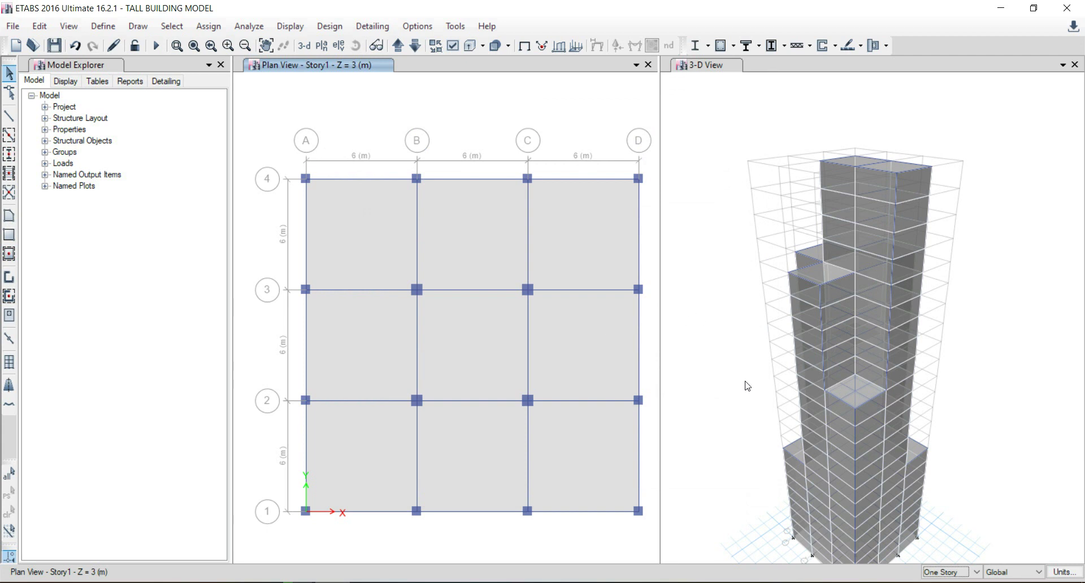
# Step: Examine the model's display units, in particular the unit of translational acceleration, and close the units form
pyautogui.click(1060, 573)
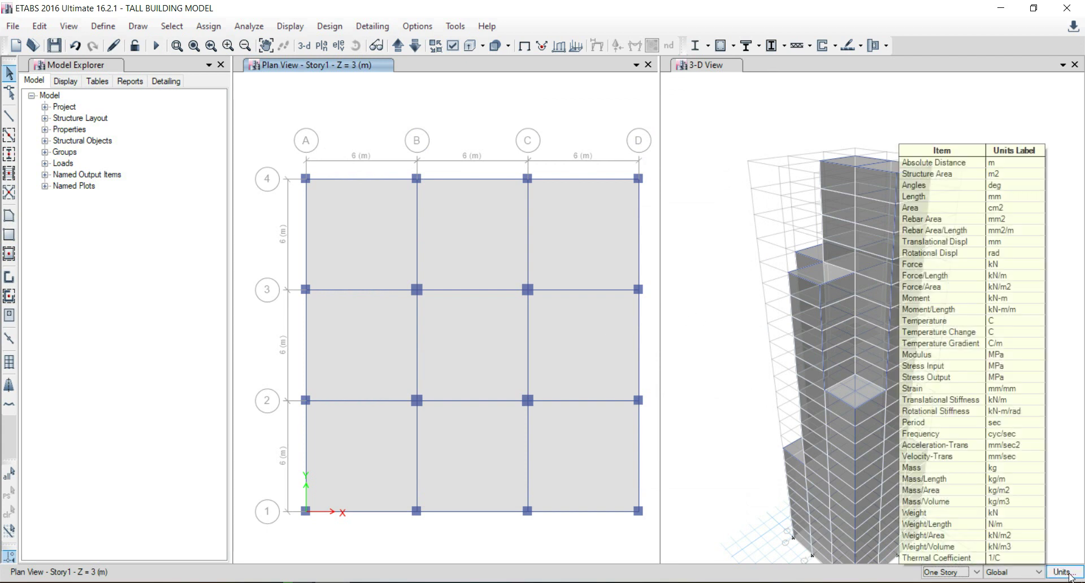
pyautogui.click(1057, 570)
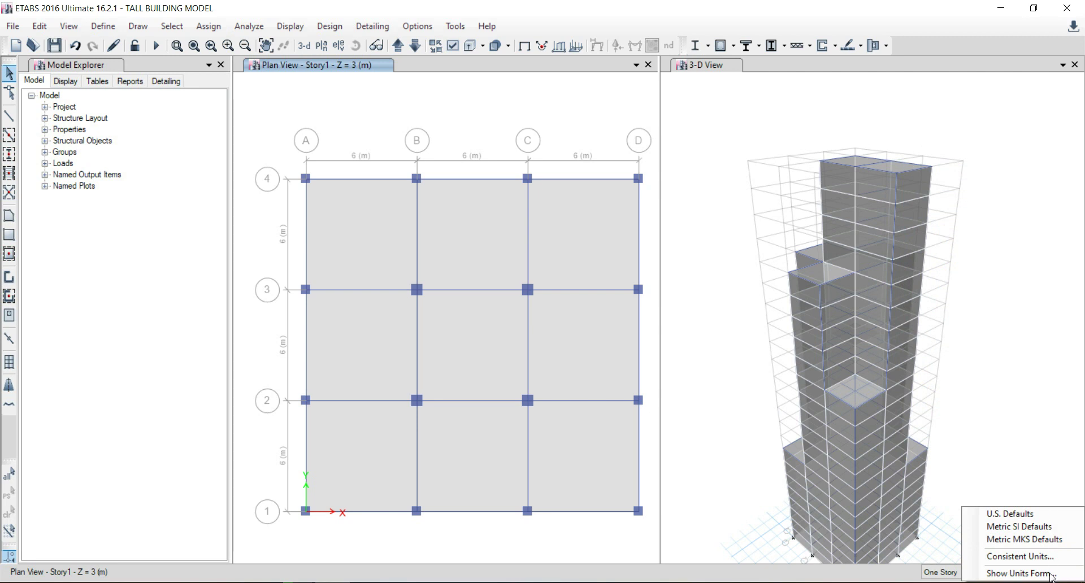
pyautogui.click(1021, 573)
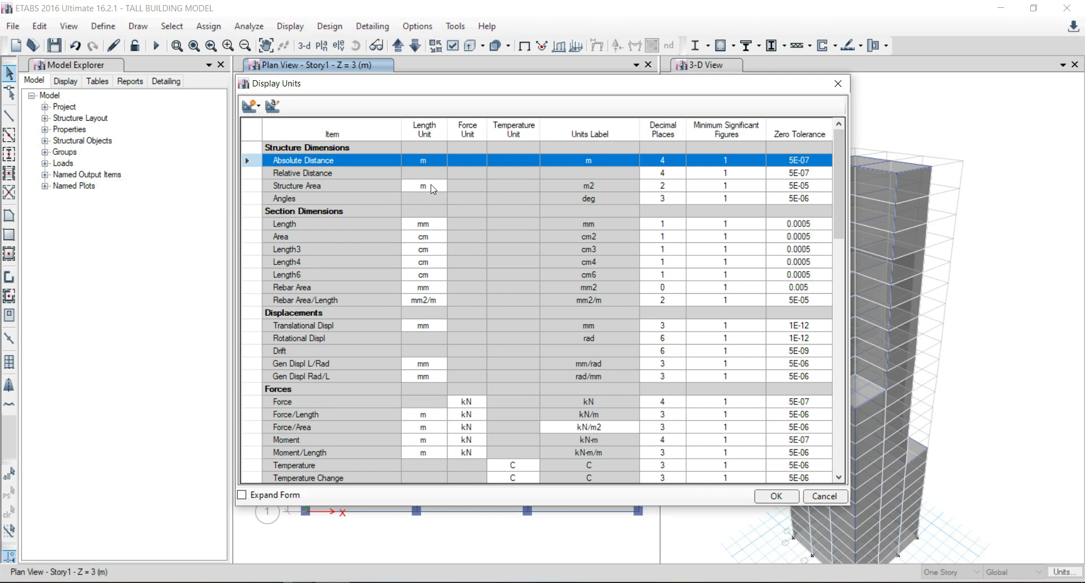
pyautogui.scroll(-4, 459, 252)
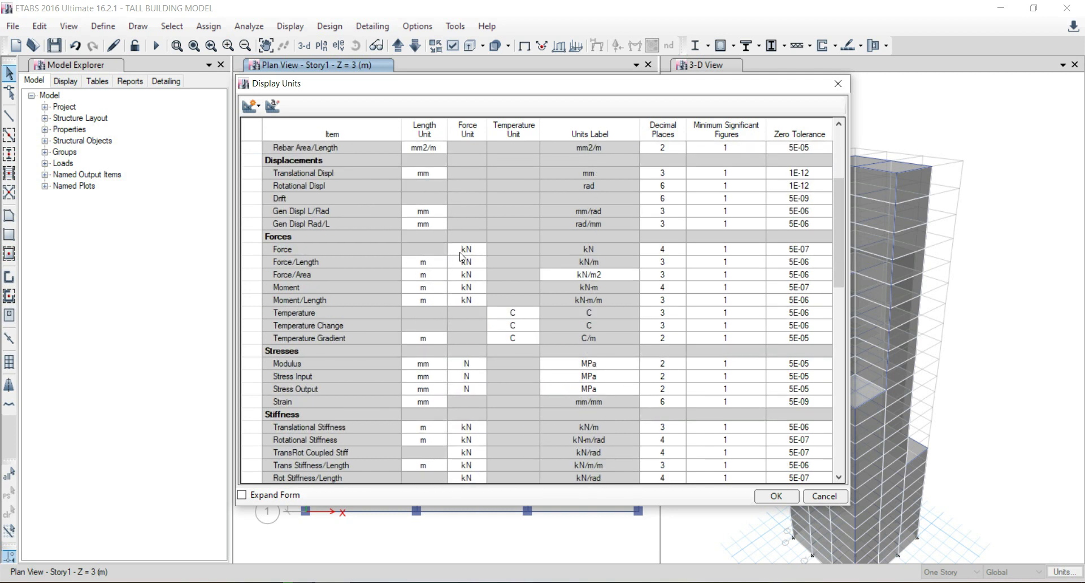
pyautogui.scroll(-5, 461, 256)
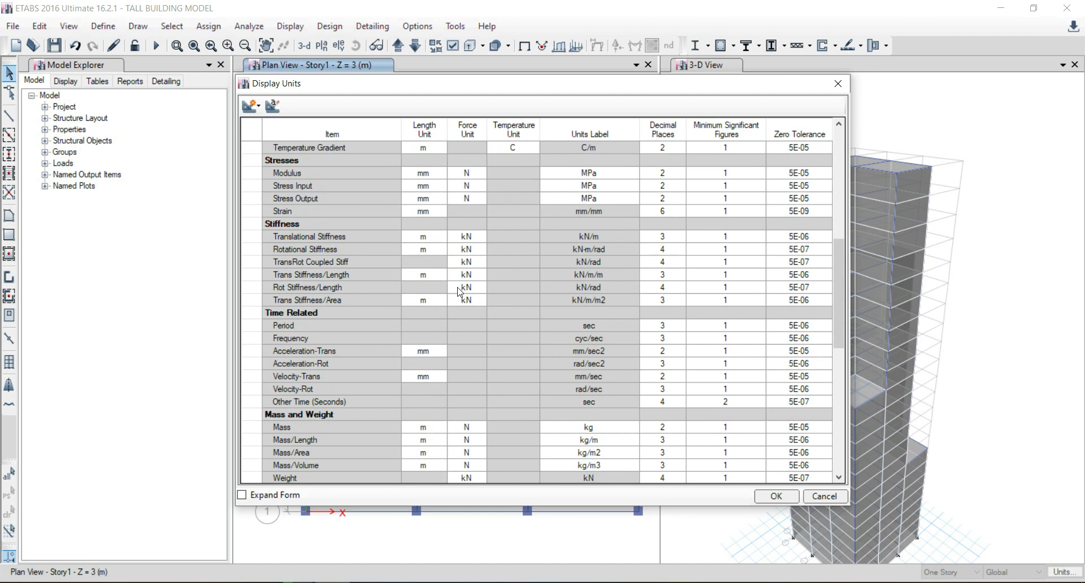
pyautogui.scroll(-6, 459, 291)
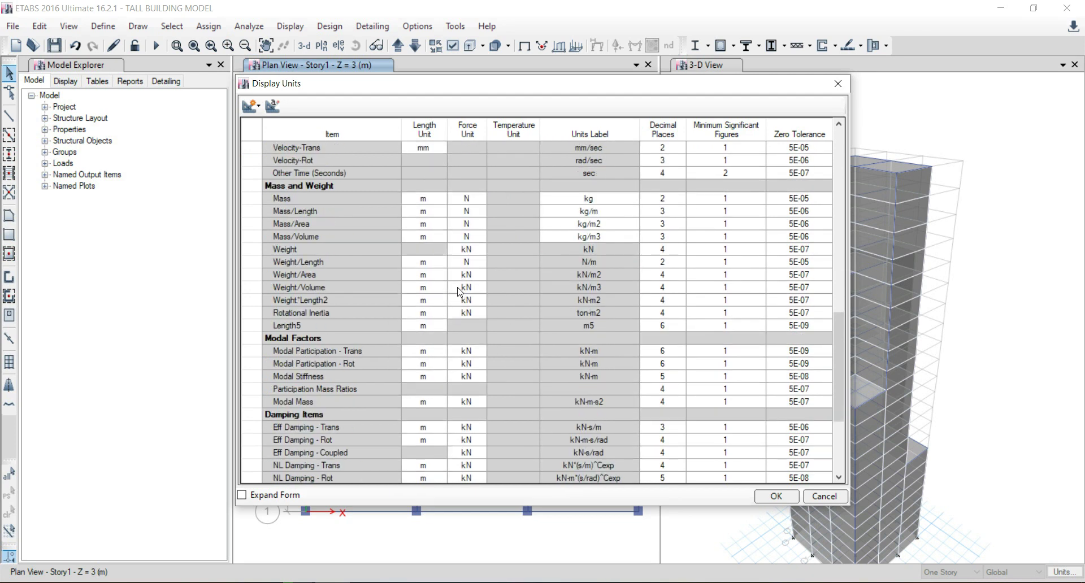
pyautogui.scroll(15, 458, 289)
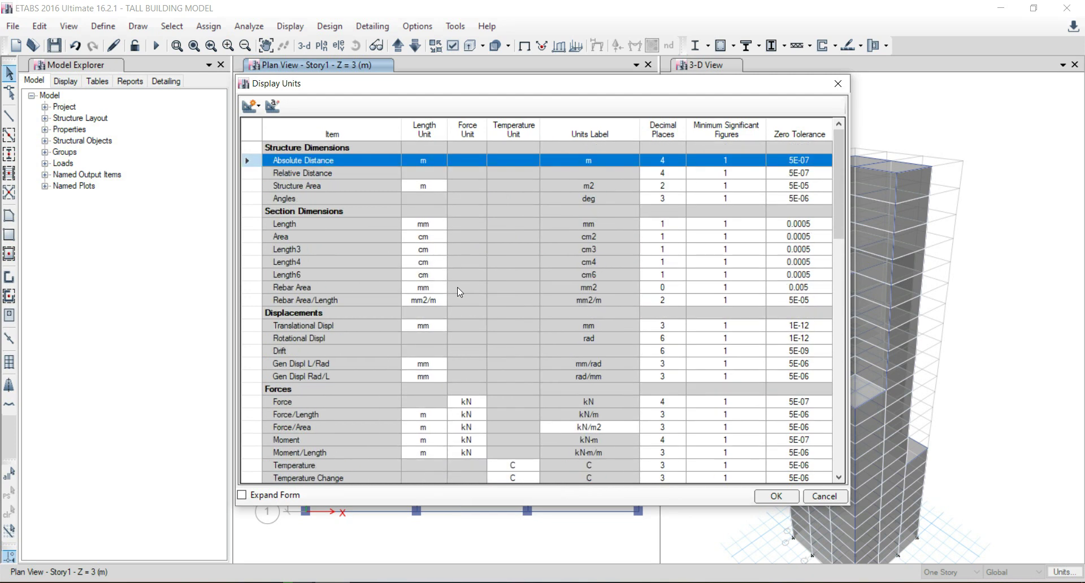
pyautogui.scroll(-7, 457, 287)
pyautogui.click(598, 427)
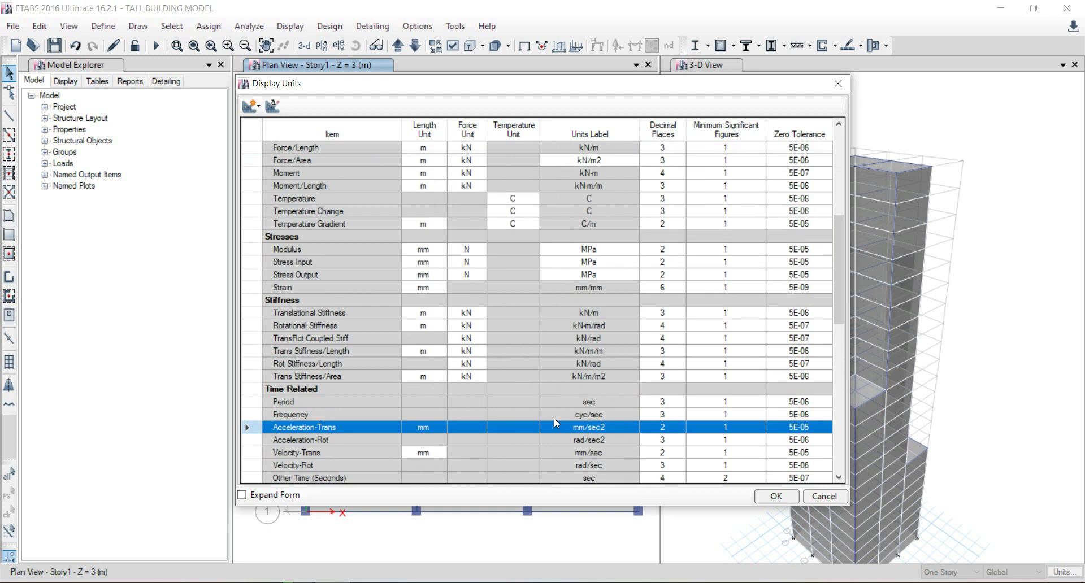
pyautogui.click(776, 496)
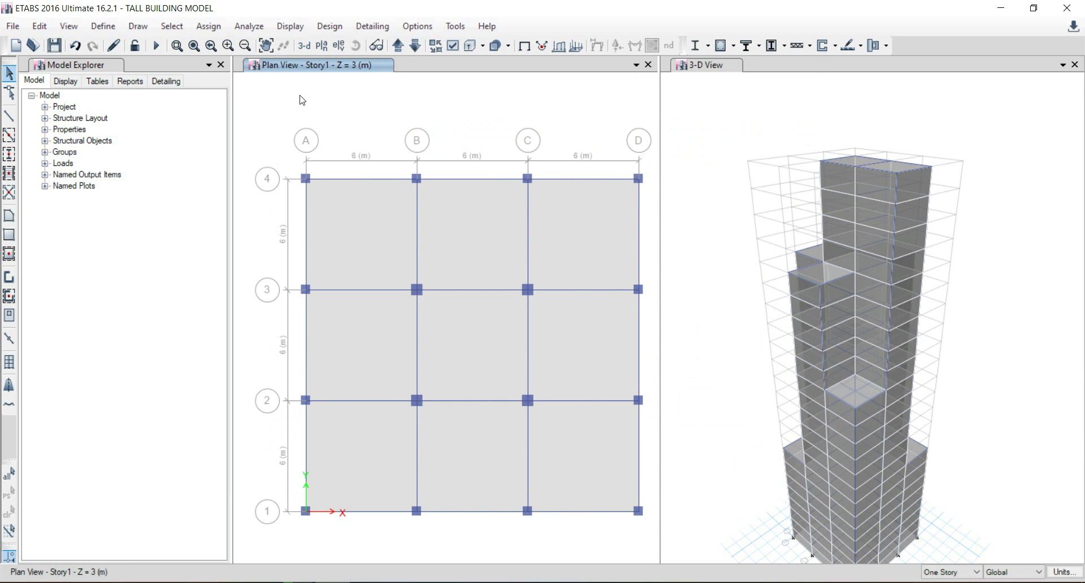
# Step: Add a new load case named RESPONSE SPECTRUM and set its load case type to Response Spectrum
pyautogui.click(103, 26)
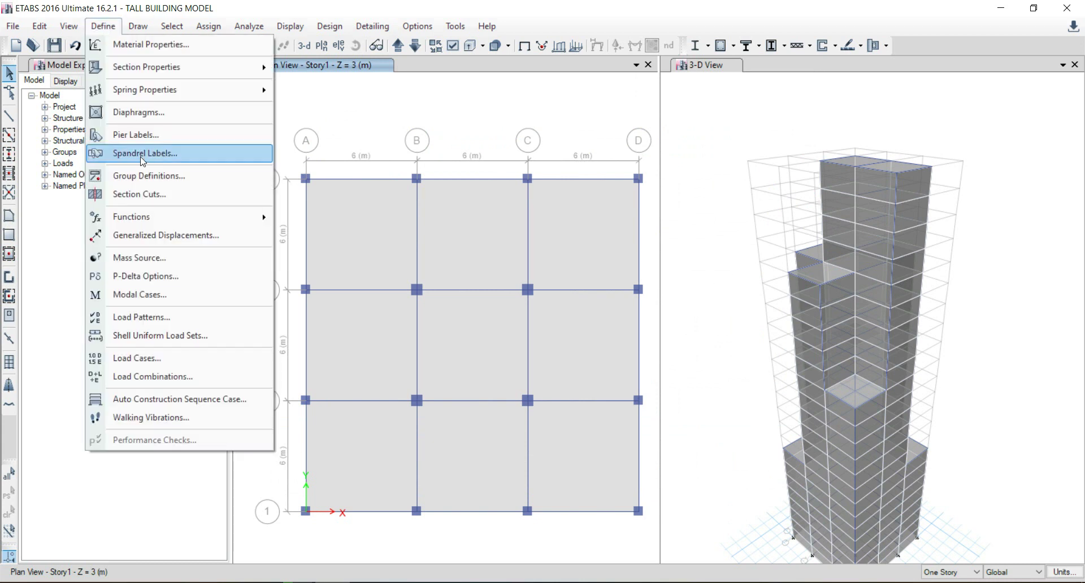
pyautogui.click(197, 362)
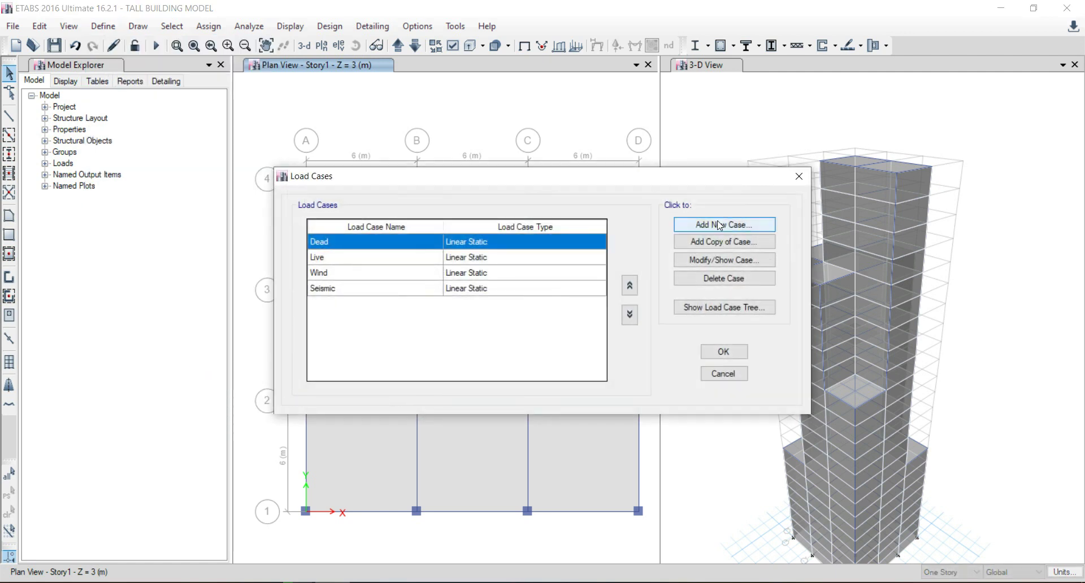
pyautogui.click(718, 224)
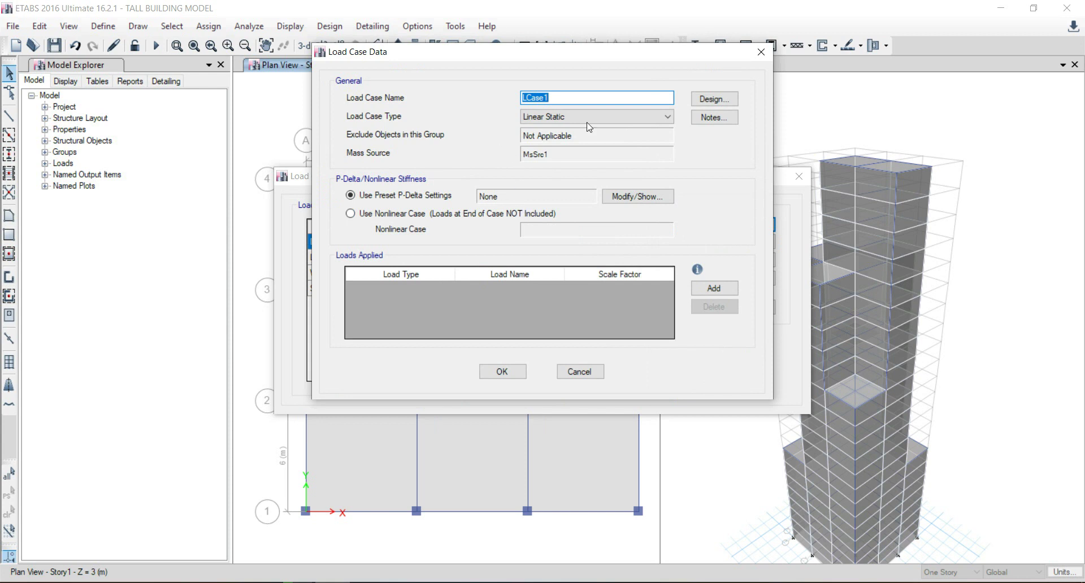
pyautogui.write('rESPONSE SPECTRUM')
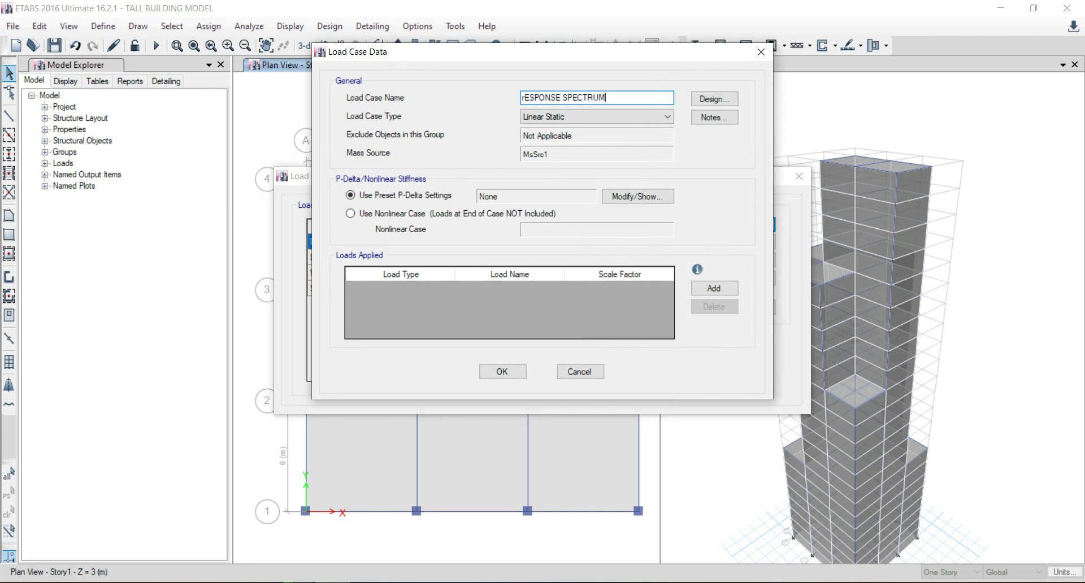
pyautogui.click(524, 98)
pyautogui.press('BackSpace')
pyautogui.write('R')
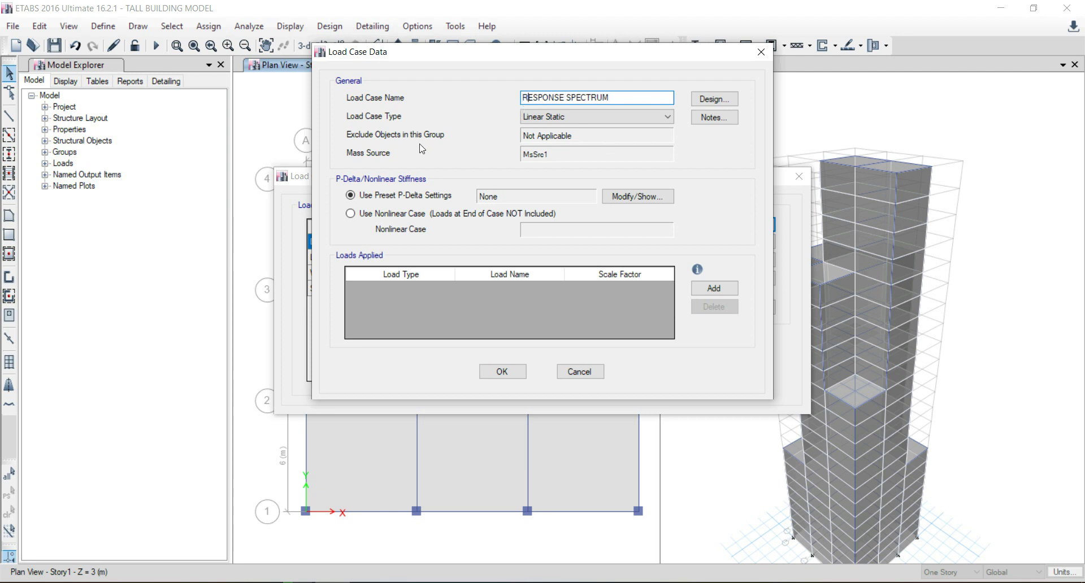
pyautogui.click(649, 117)
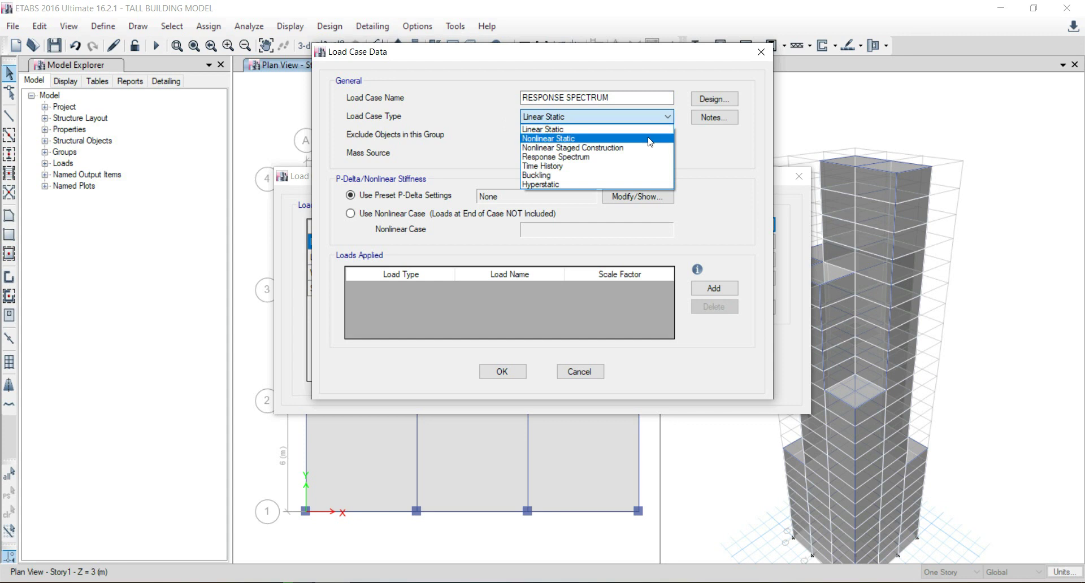
pyautogui.click(650, 158)
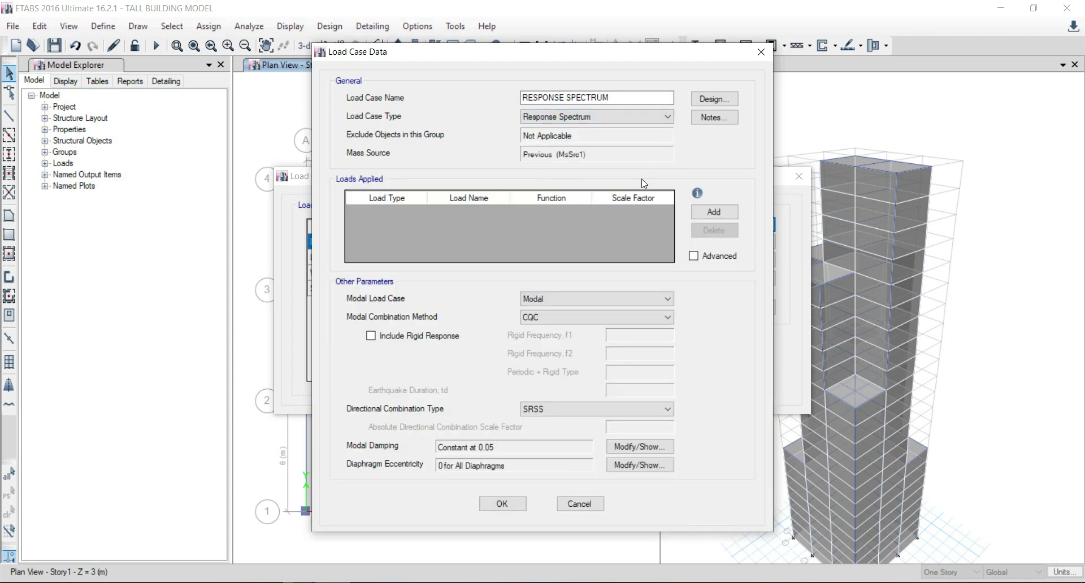
# Step: Apply an acceleration load in direction U1 using the Response Spectrum function with a scale factor of 1633.5
pyautogui.click(714, 211)
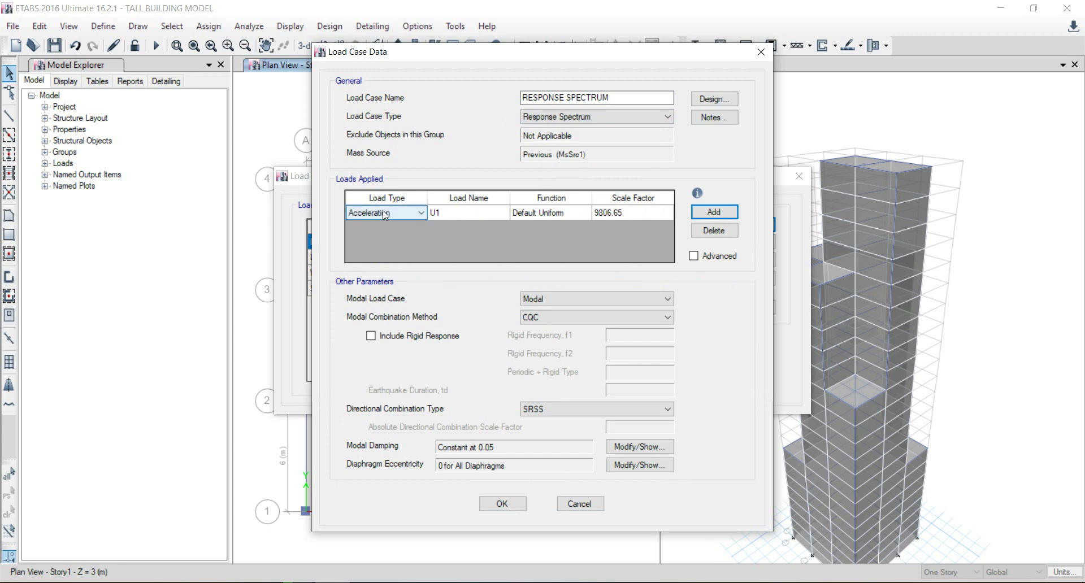
pyautogui.click(402, 217)
pyautogui.click(573, 213)
pyautogui.click(579, 217)
pyautogui.click(577, 242)
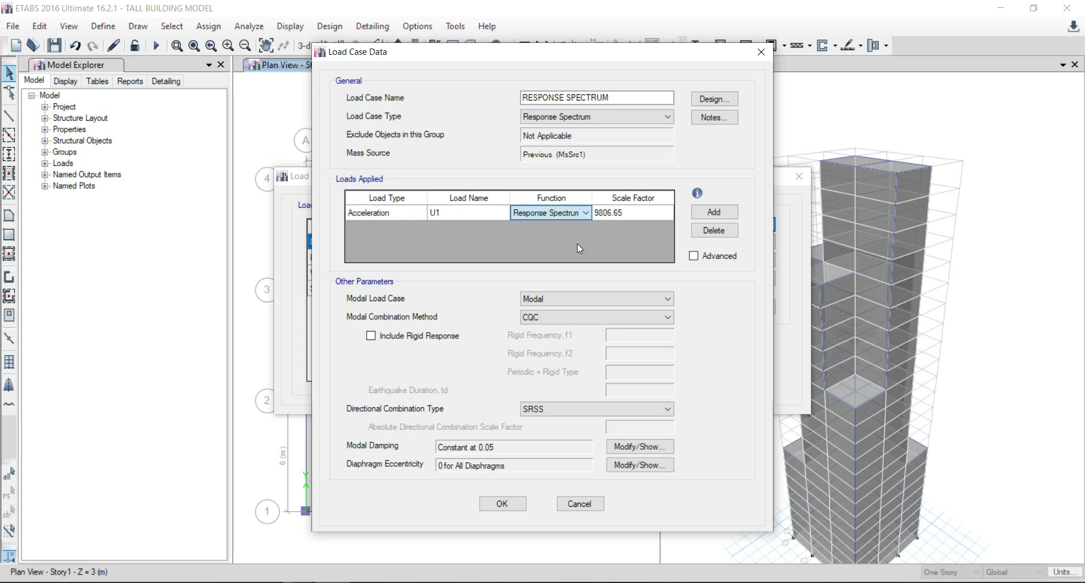
pyautogui.click(624, 215)
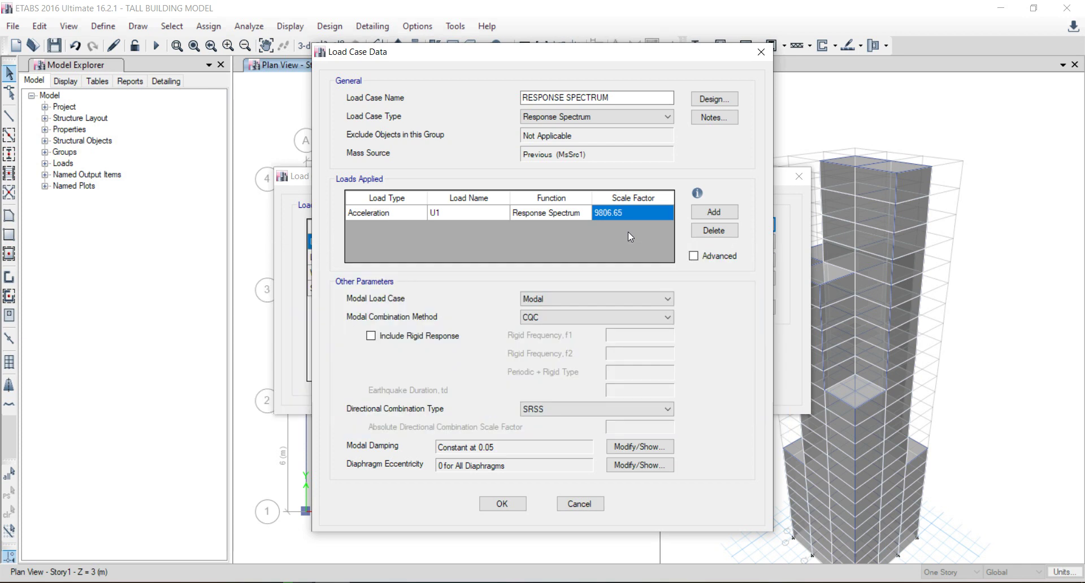
pyautogui.write('1633.5')
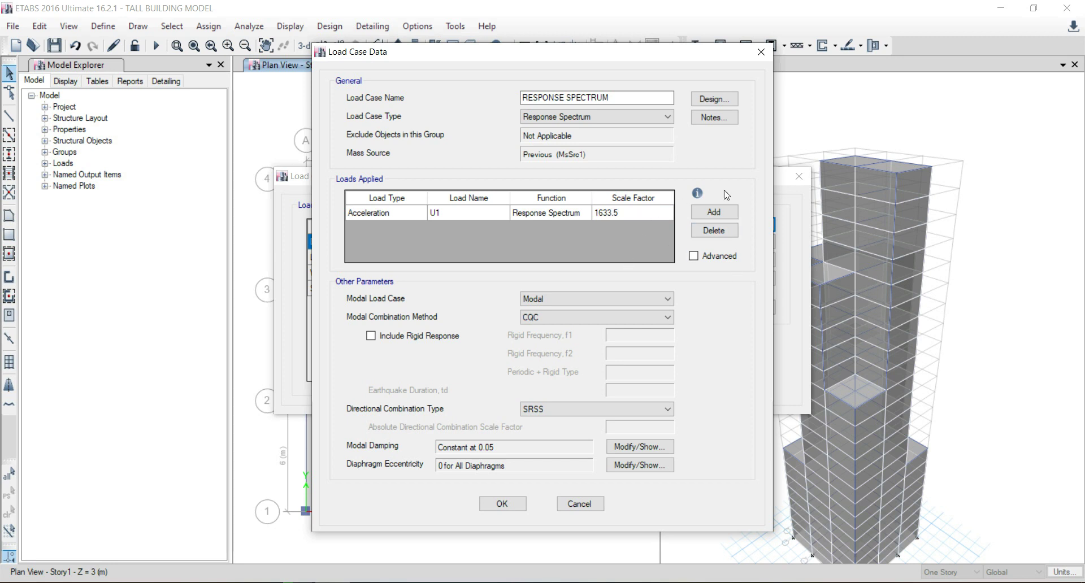
# Step: Add a second acceleration load in direction U2 with the Response Spectrum function and scale factor 1633.5, and accept the load case definitions
pyautogui.click(726, 214)
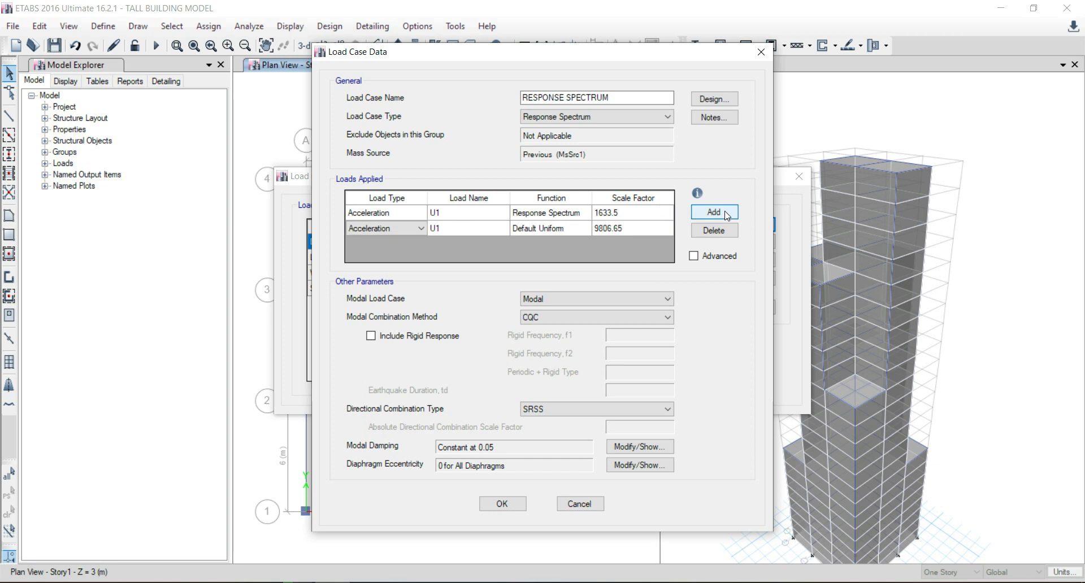
pyautogui.click(369, 231)
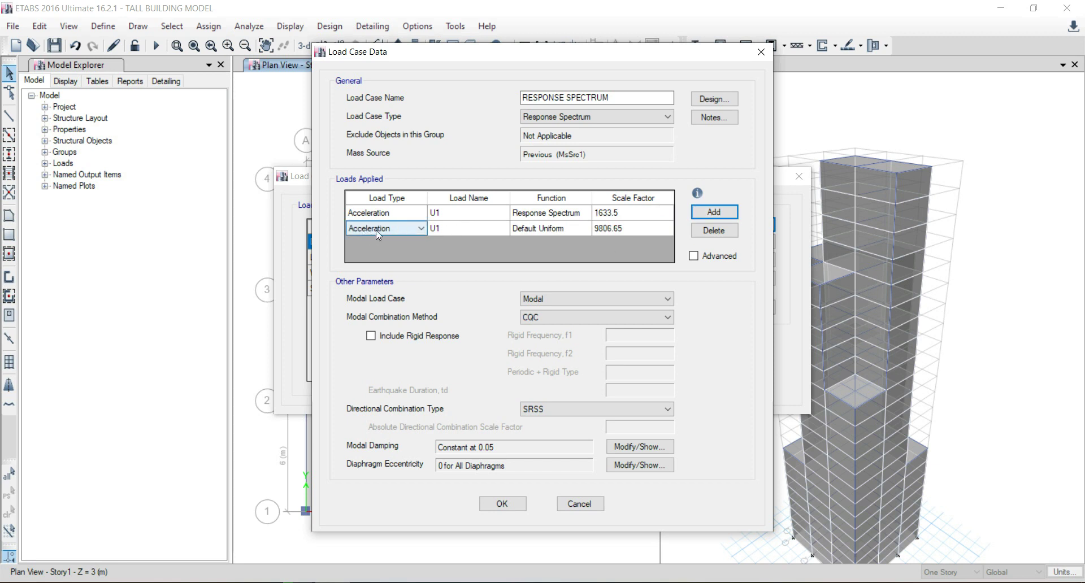
pyautogui.click(499, 229)
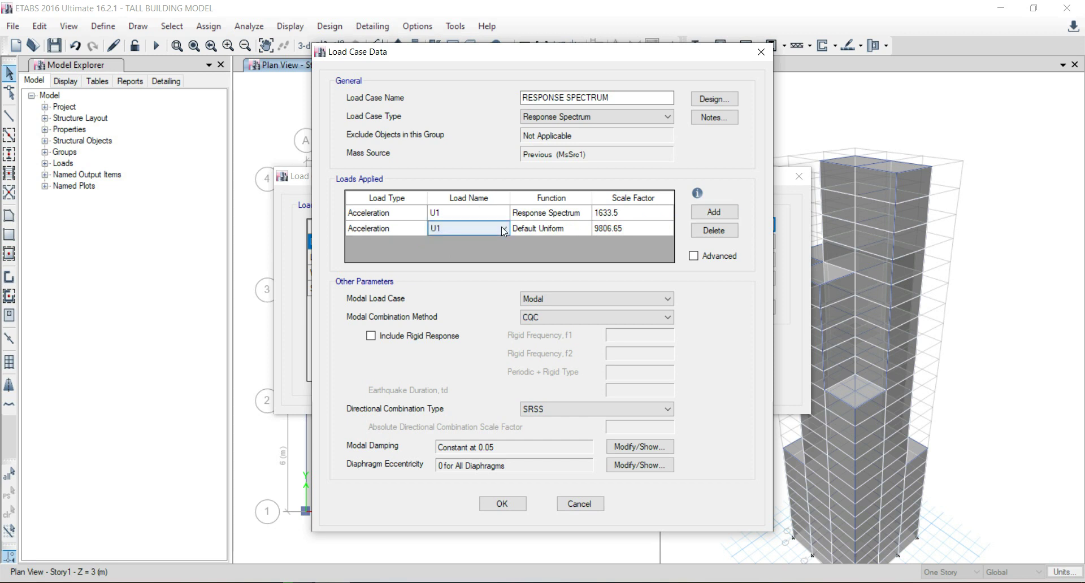
pyautogui.click(501, 228)
pyautogui.click(497, 248)
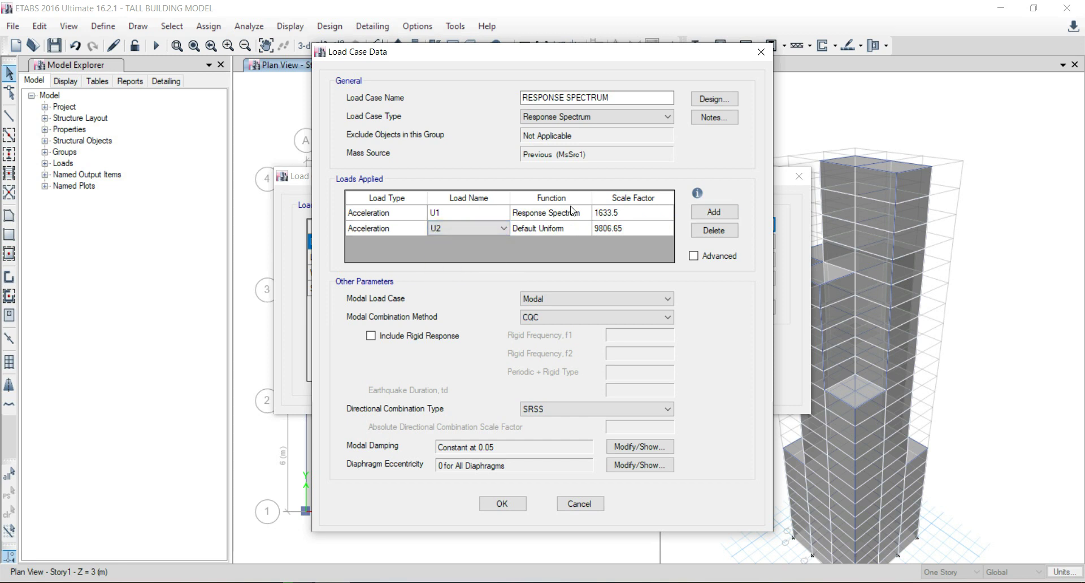
pyautogui.click(584, 229)
pyautogui.click(585, 230)
pyautogui.click(585, 260)
pyautogui.click(631, 229)
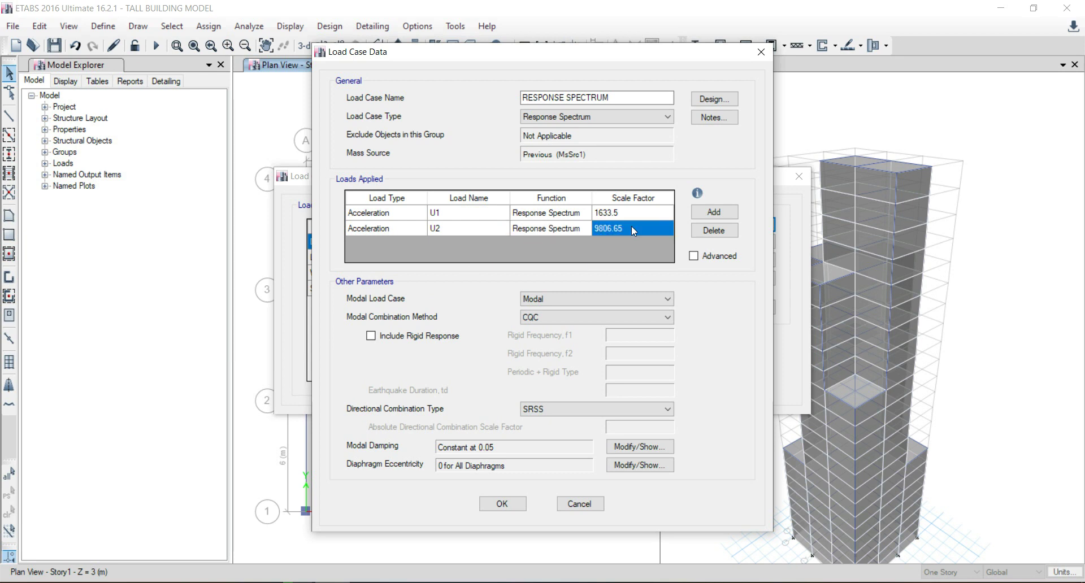
pyautogui.write('1633.5')
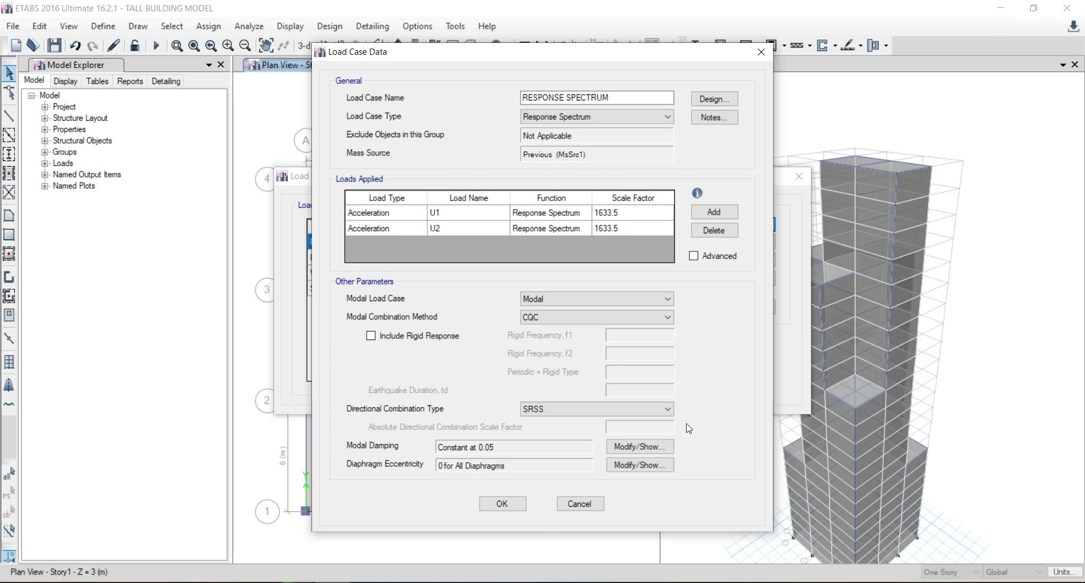
pyautogui.click(502, 504)
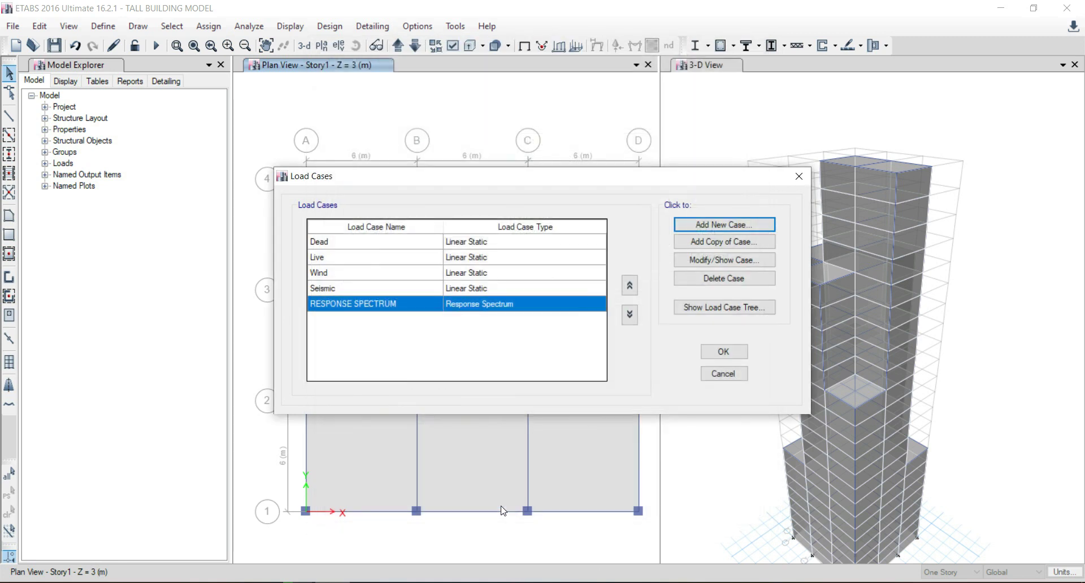
pyautogui.click(726, 352)
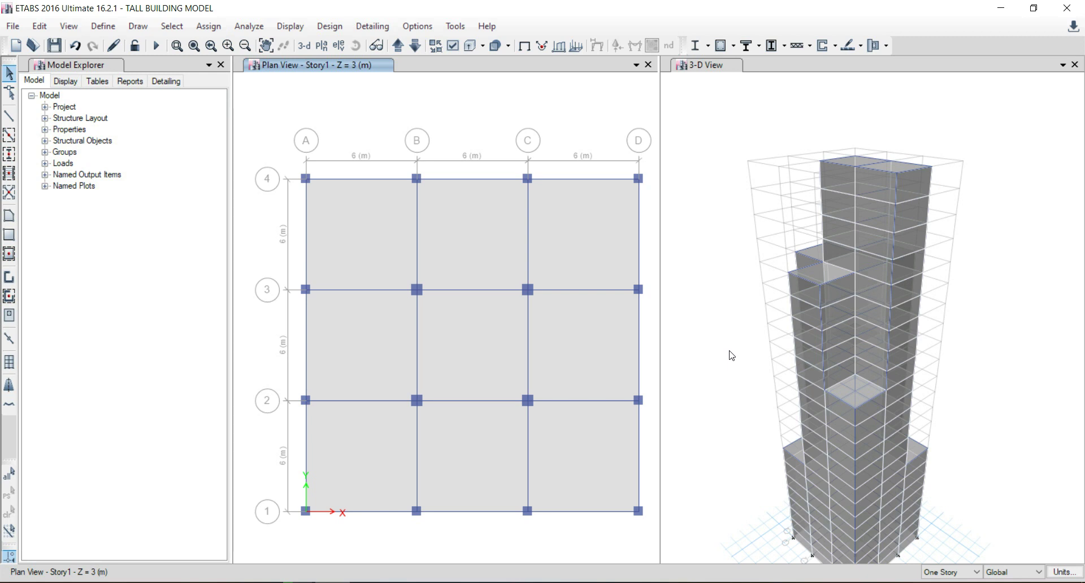
# Step: Set the Dead and Live load cases to Do Not Run and run the analysis for the remaining active cases
pyautogui.click(263, 26)
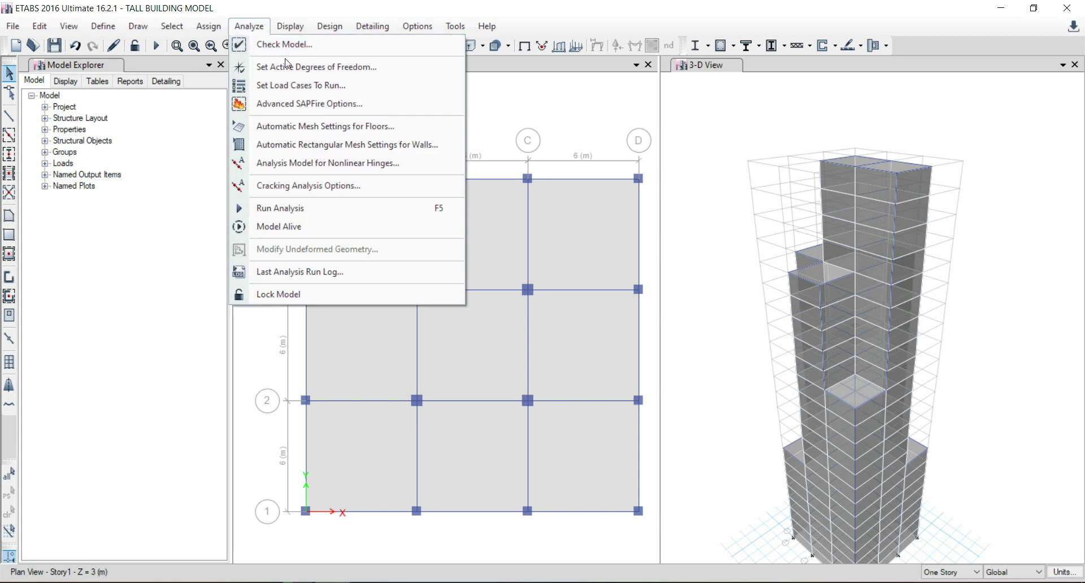
pyautogui.click(334, 86)
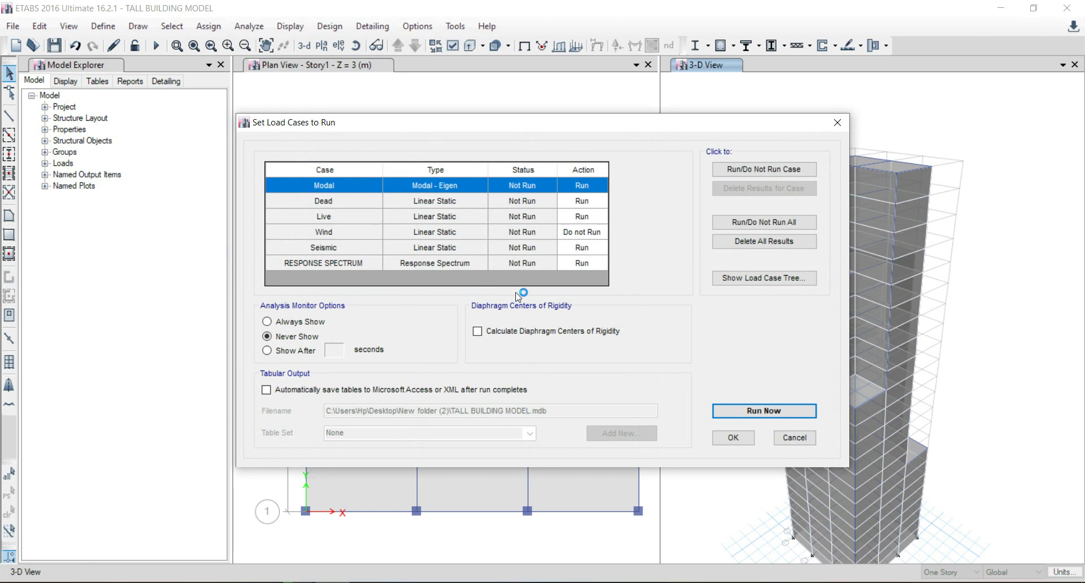
pyautogui.click(337, 205)
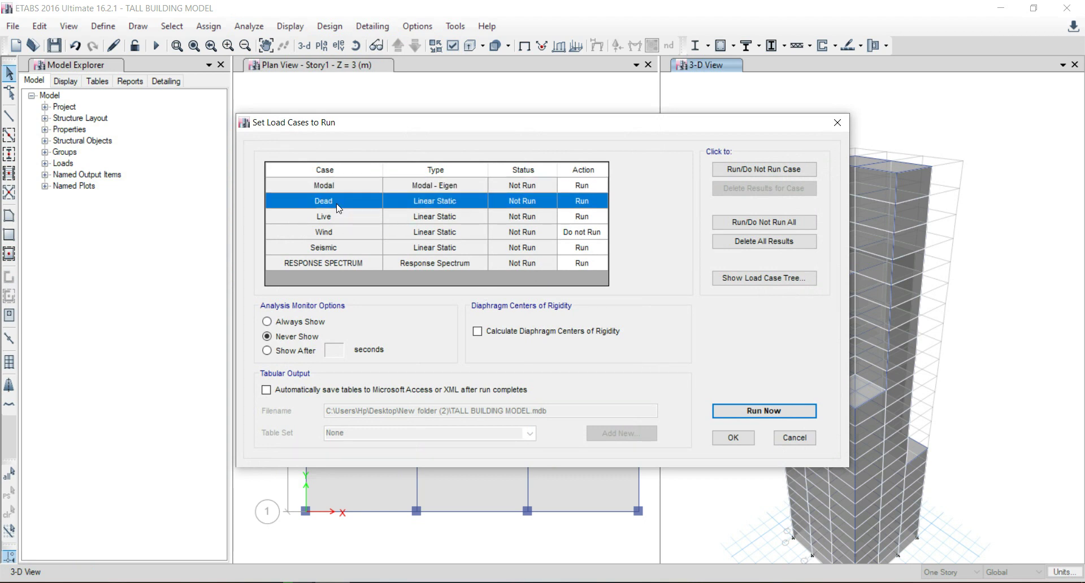
pyautogui.click(762, 173)
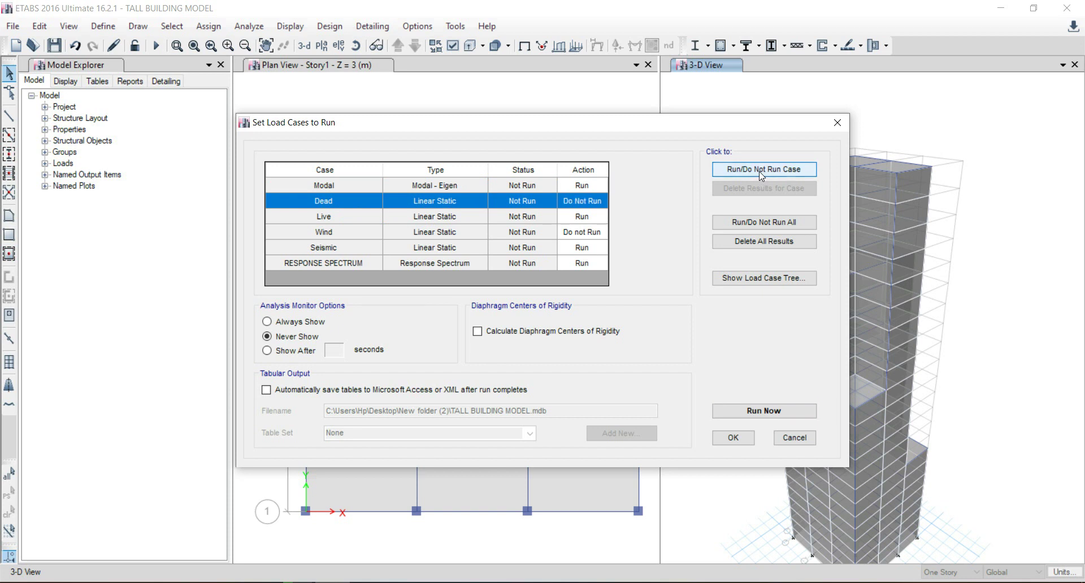
pyautogui.click(339, 221)
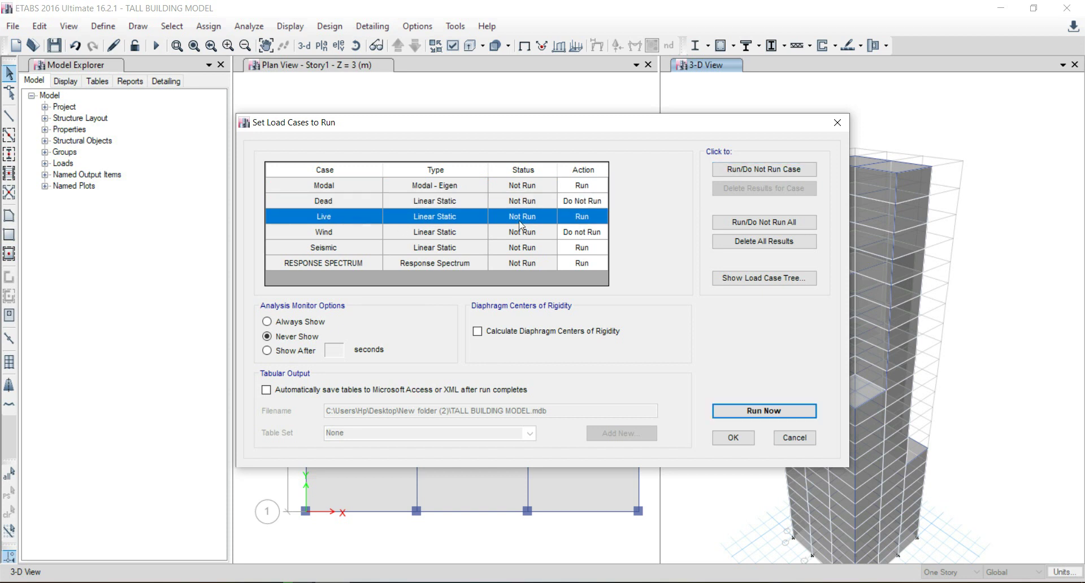
pyautogui.click(752, 171)
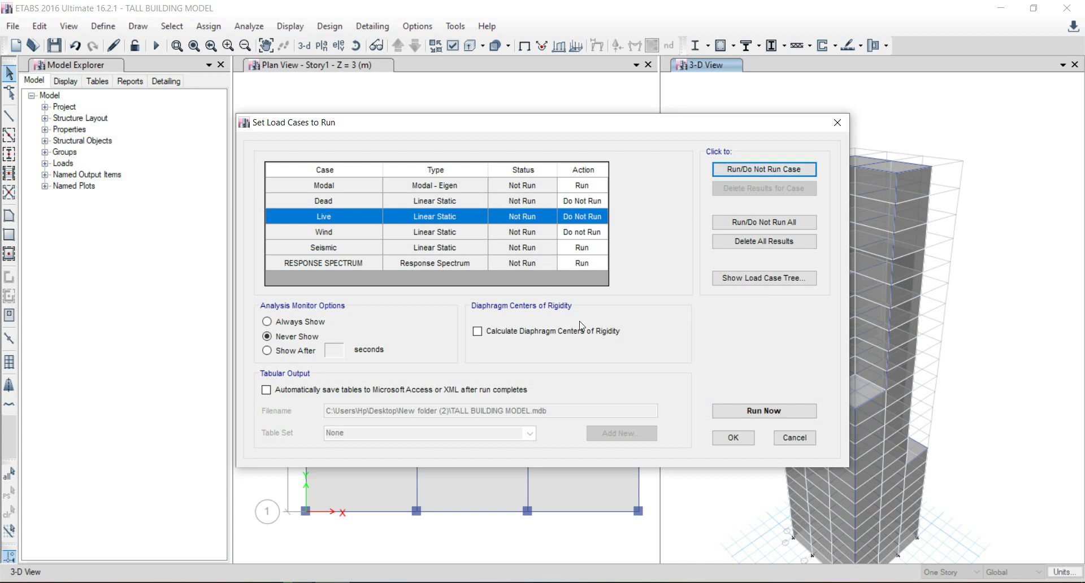
pyautogui.click(784, 410)
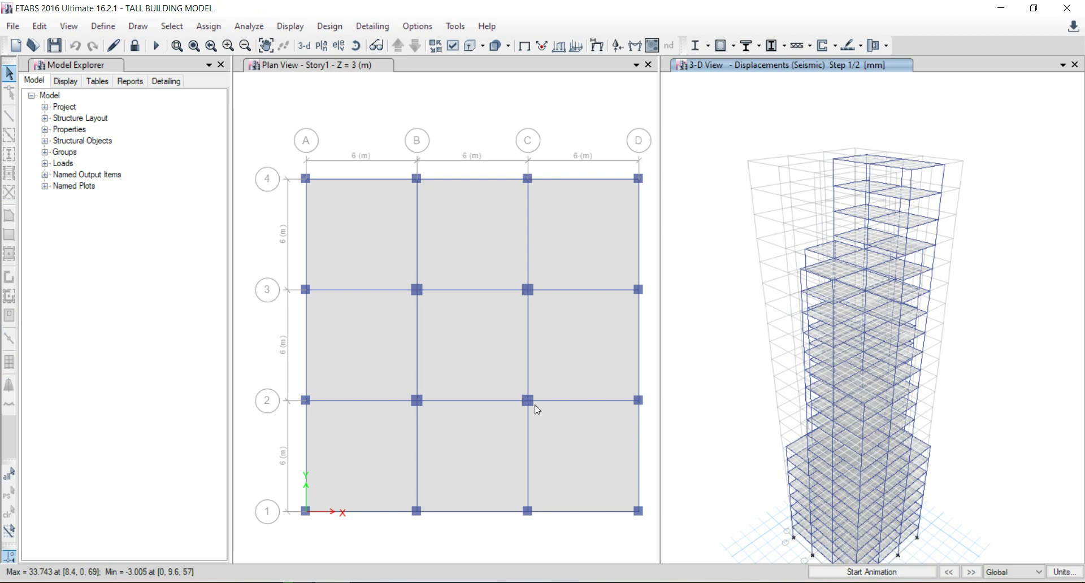
# Step: Examine the joint displacements of the building under the Seismic case in the 3-D view
pyautogui.scroll(5, 853, 264)
pyautogui.scroll(-4, 852, 259)
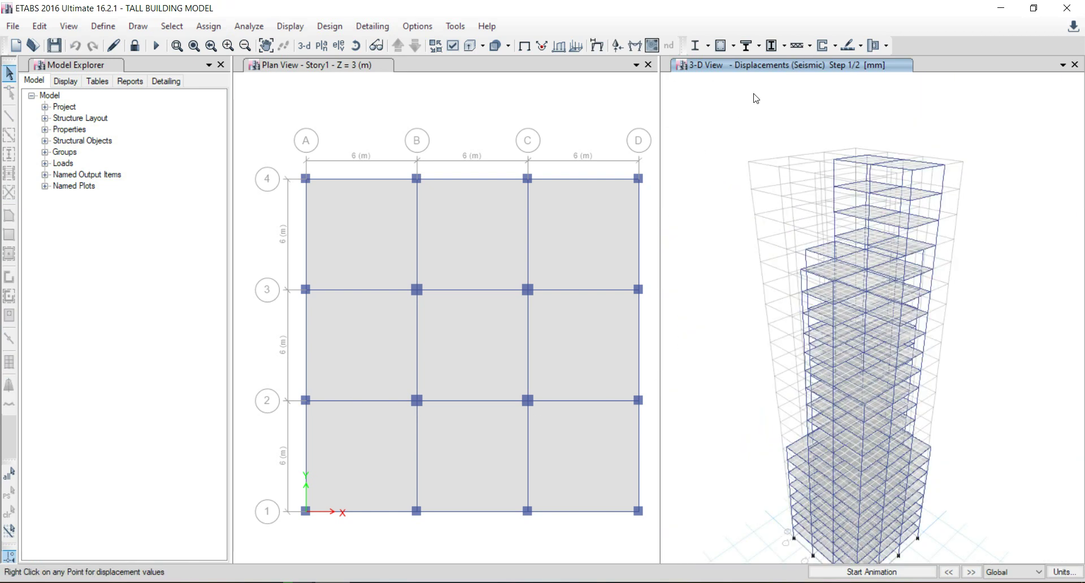
pyautogui.moveTo(856, 373)
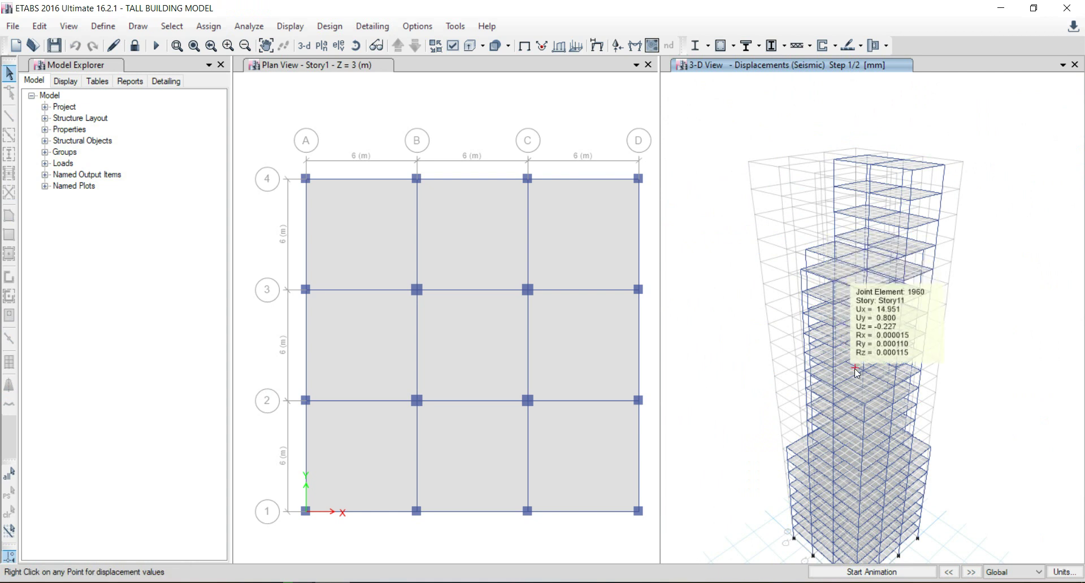
pyautogui.scroll(4, 856, 373)
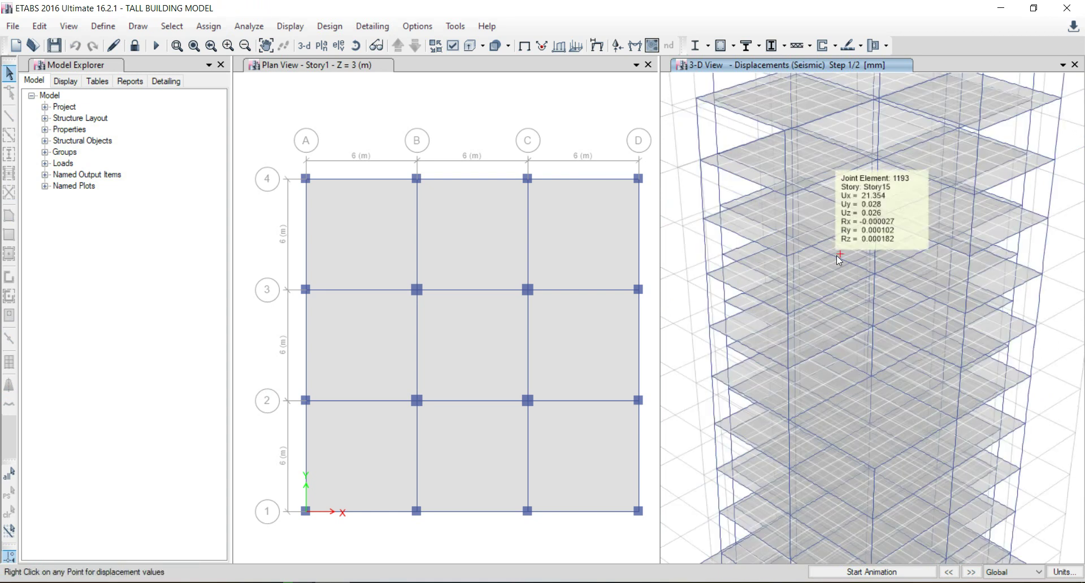
pyautogui.scroll(-4, 833, 323)
pyautogui.moveTo(818, 391)
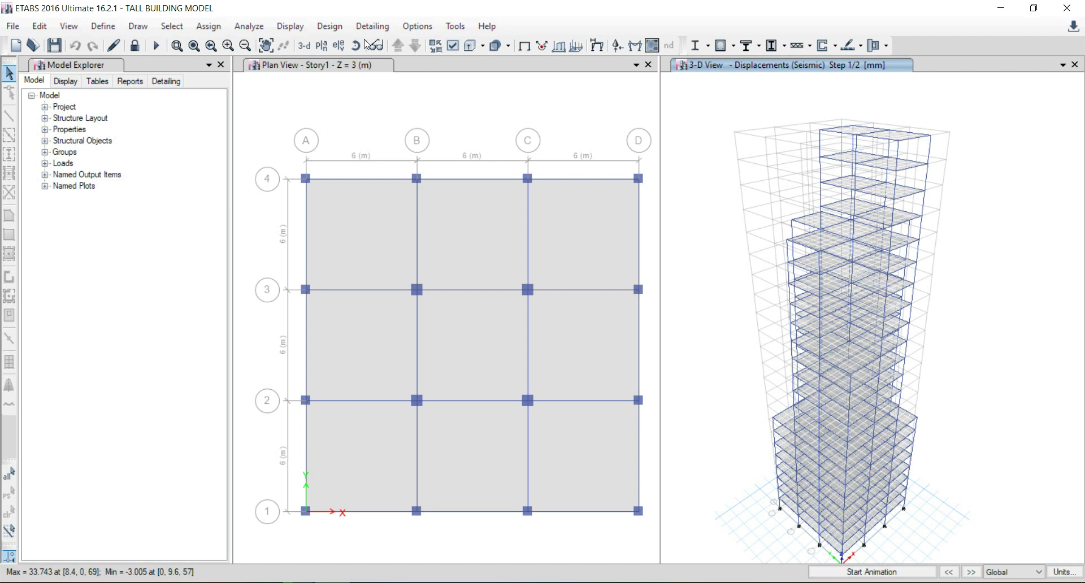
# Step: Review the concrete frame design preferences for IS 456:2000 and accept them as they are
pyautogui.click(329, 26)
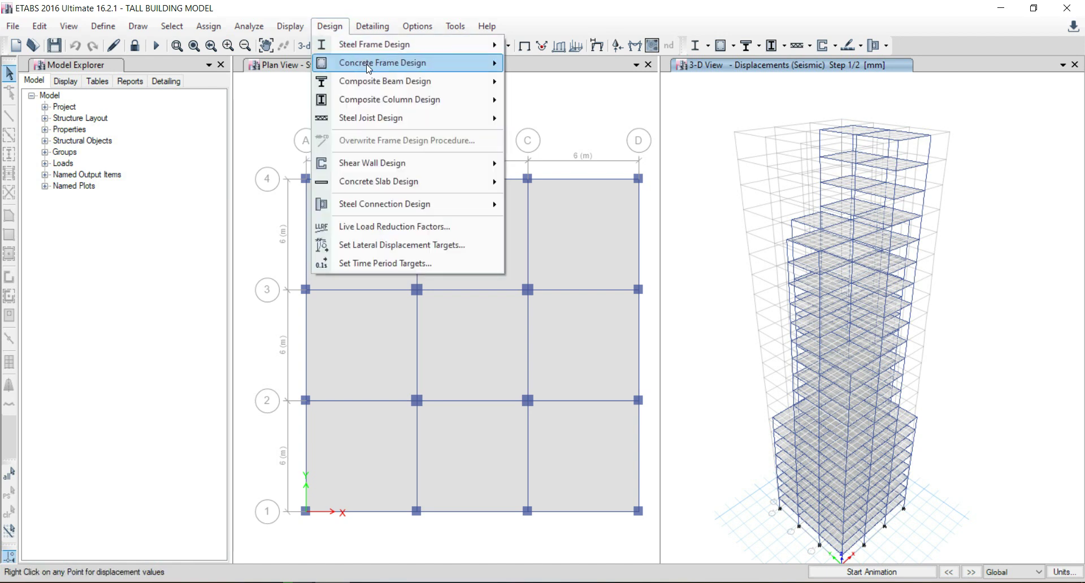
pyautogui.moveTo(444, 62)
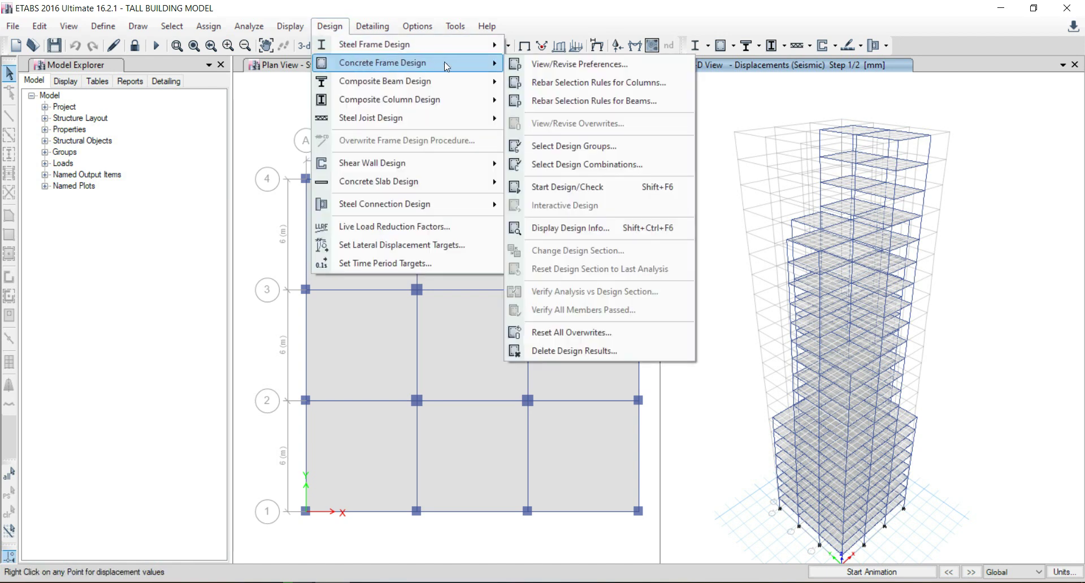
pyautogui.click(565, 65)
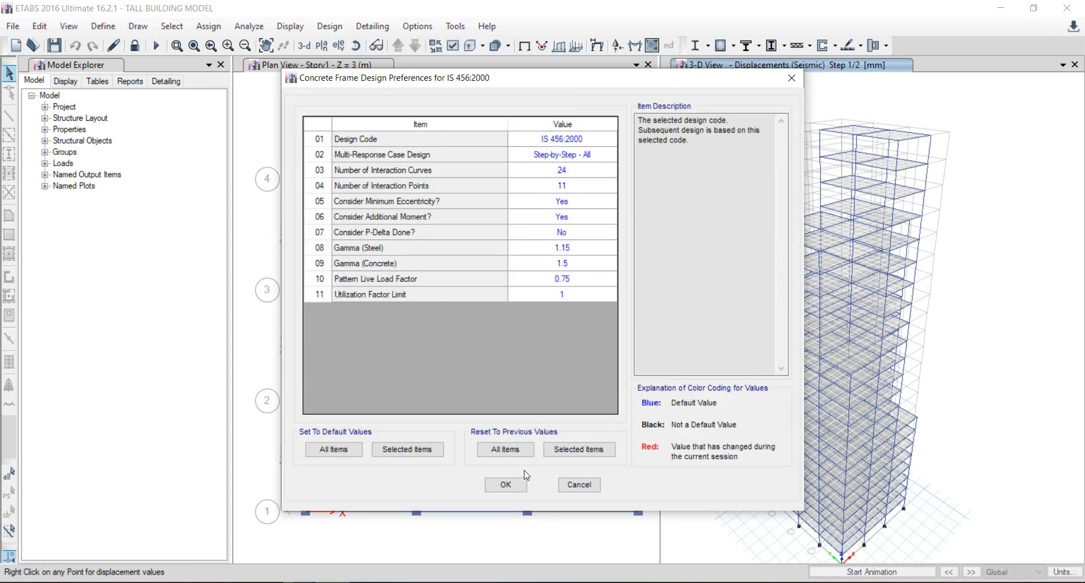
pyautogui.click(506, 485)
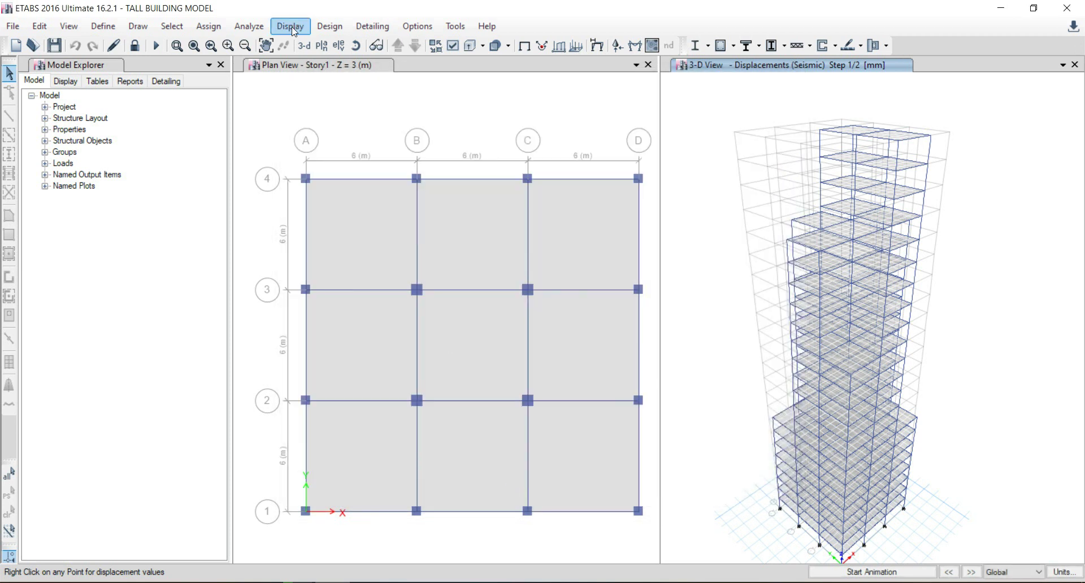
# Step: Run the concrete frame design check for the building and reiterate analysis and design for the frames with differing sections
pyautogui.click(329, 29)
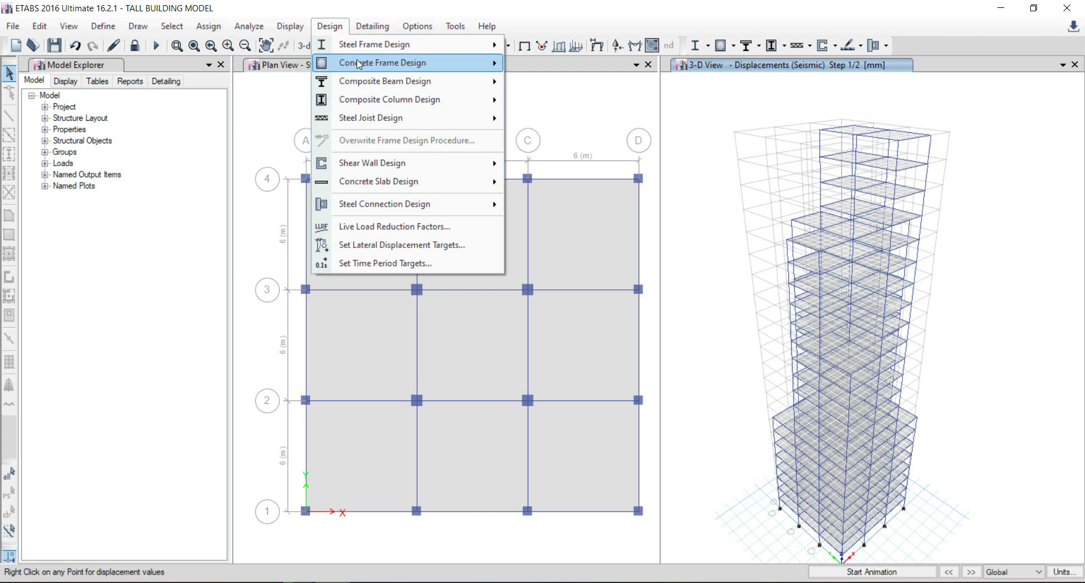
pyautogui.moveTo(358, 64)
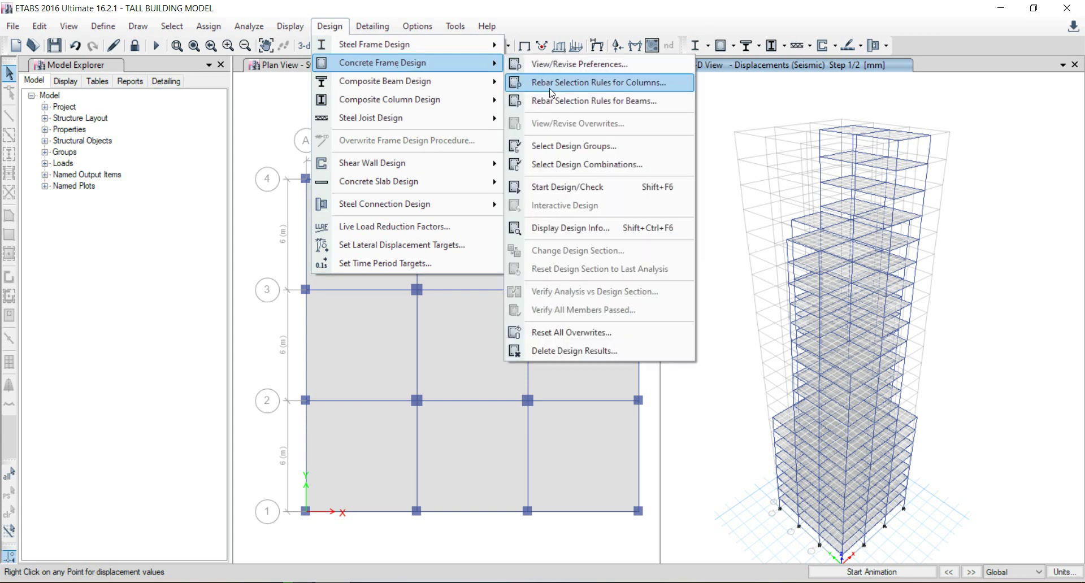
pyautogui.click(591, 186)
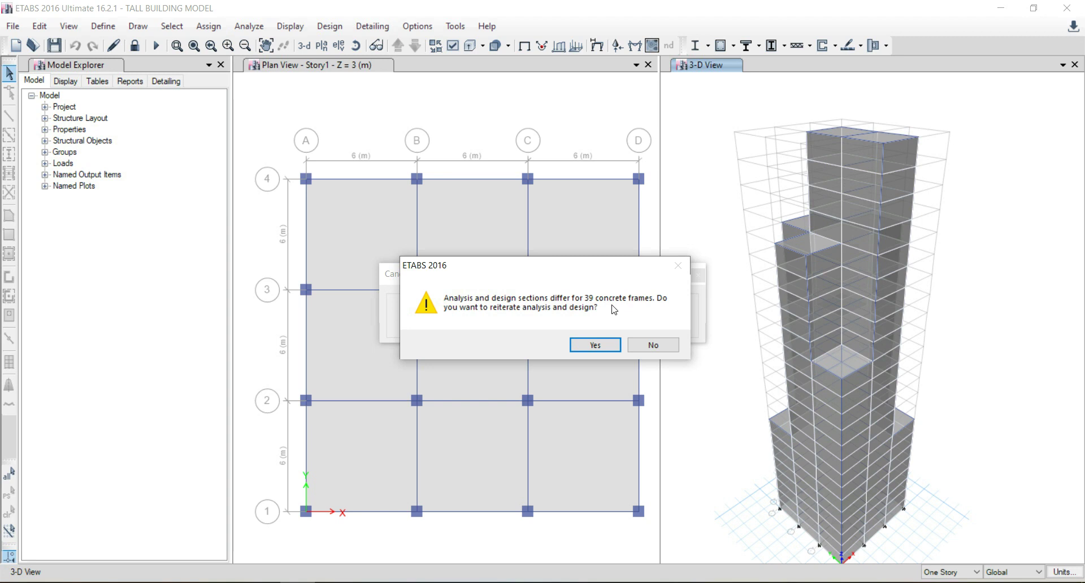
pyautogui.click(605, 345)
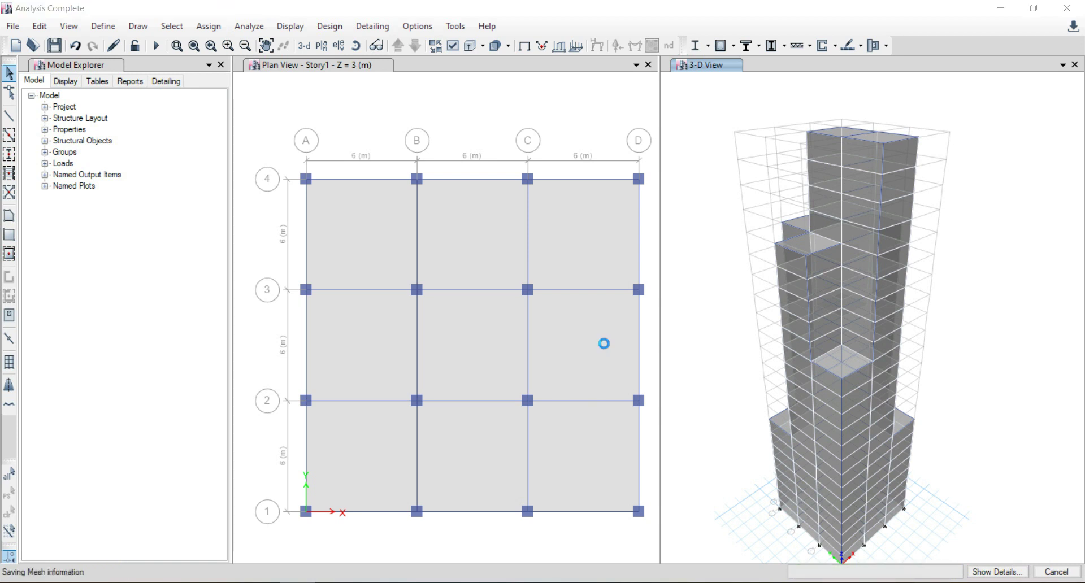
pyautogui.keyDown('shift'); pyautogui.moveTo(784, 218); pyautogui.dragTo(891, 195, button='middle'); pyautogui.keyUp('shift')
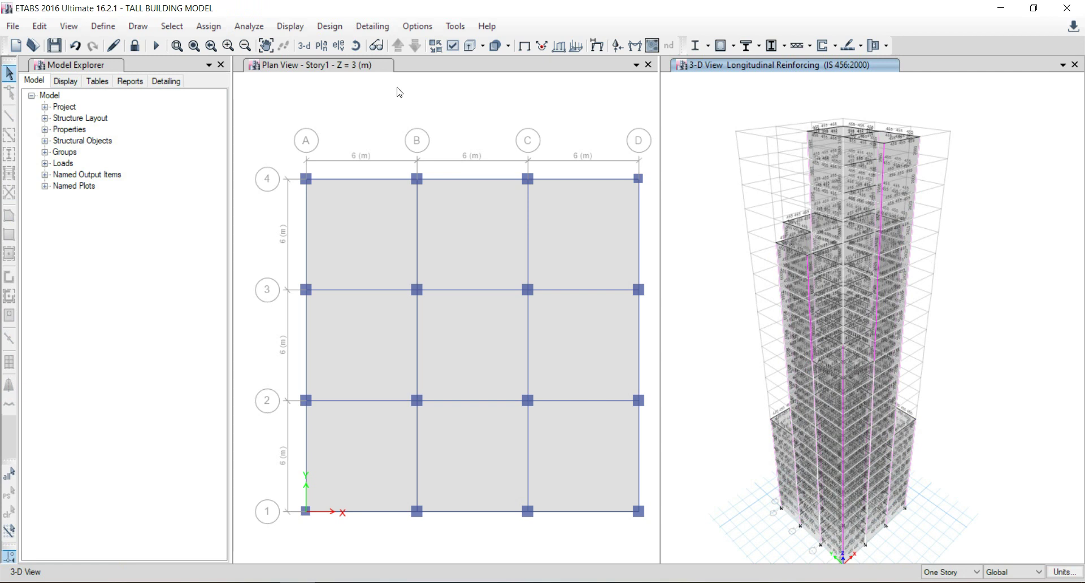
# Step: Generate the concrete detailing for the designed building and list its drawing sheet component views
pyautogui.click(372, 26)
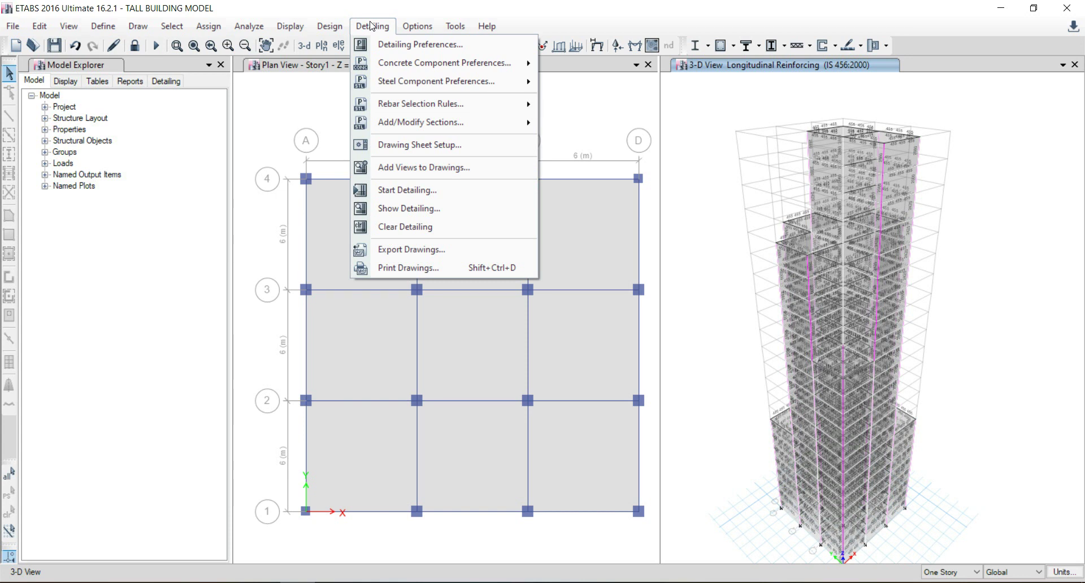
pyautogui.click(433, 192)
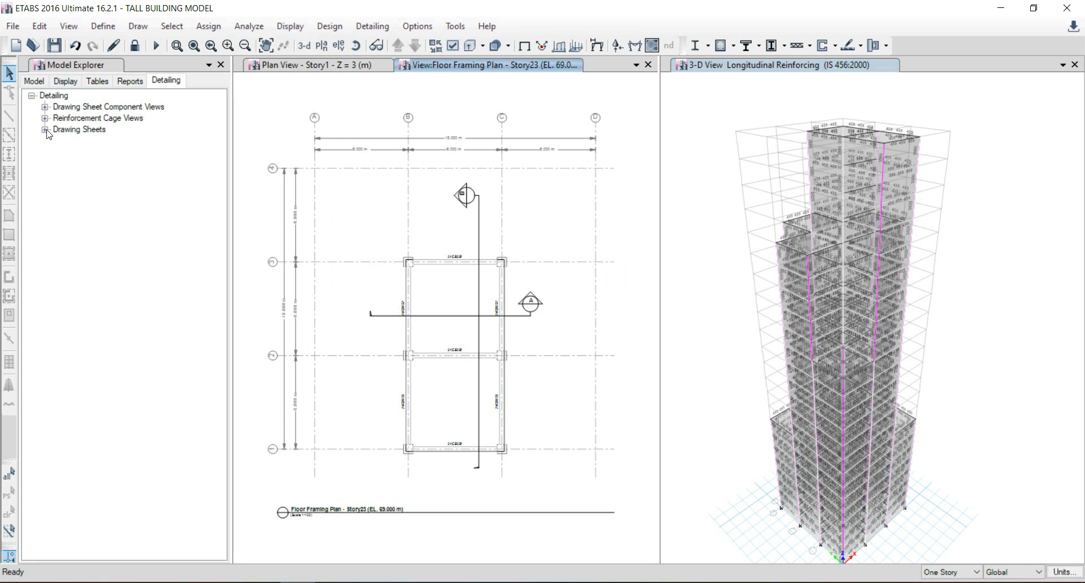
pyautogui.click(45, 107)
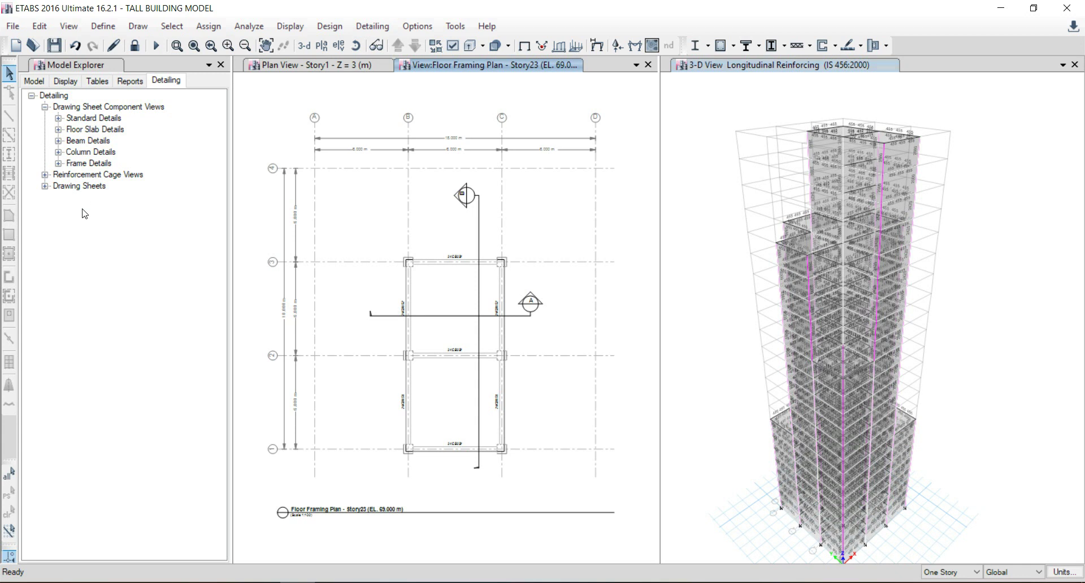
# Step: Display the story response plot for the analysed building
pyautogui.click(291, 28)
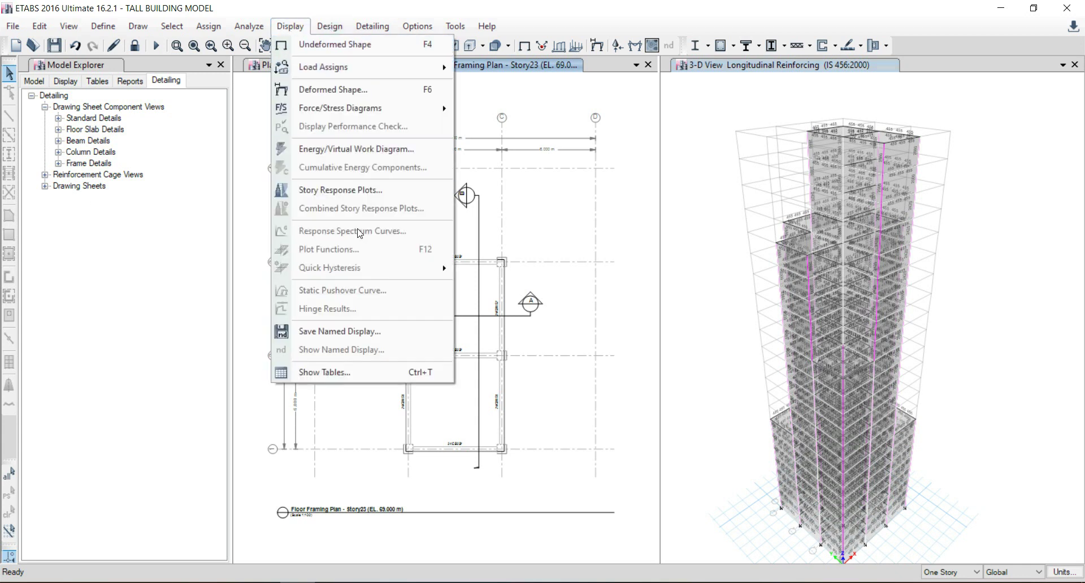
pyautogui.click(364, 192)
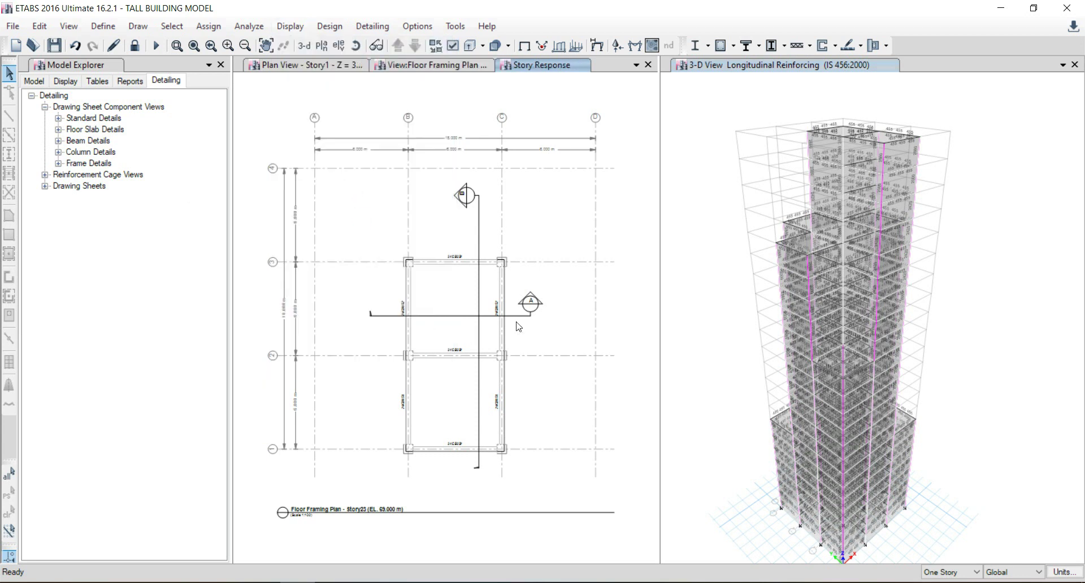